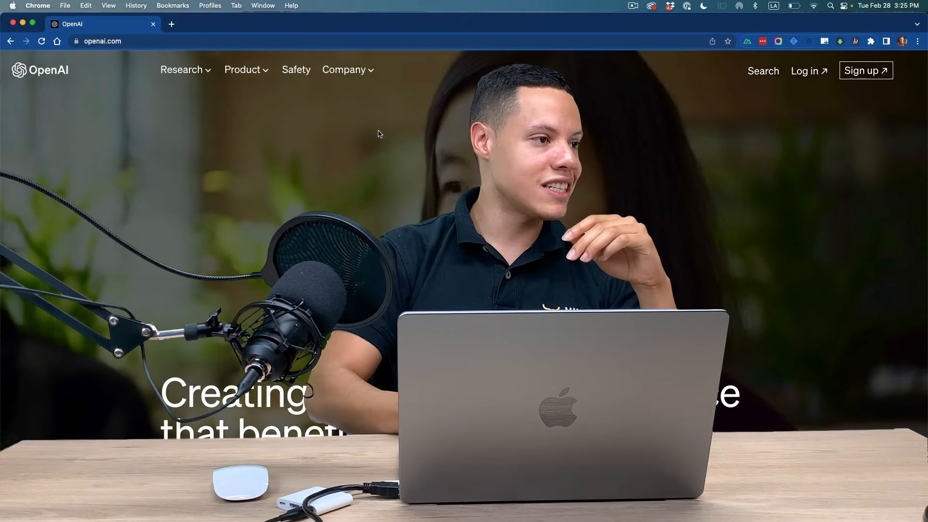
# Step: Open the Auction Items spreadsheet in a new tab and review its items from the signed Chicago Bulls jersey to the Spongebob space boots
pyautogui.press('super+t')
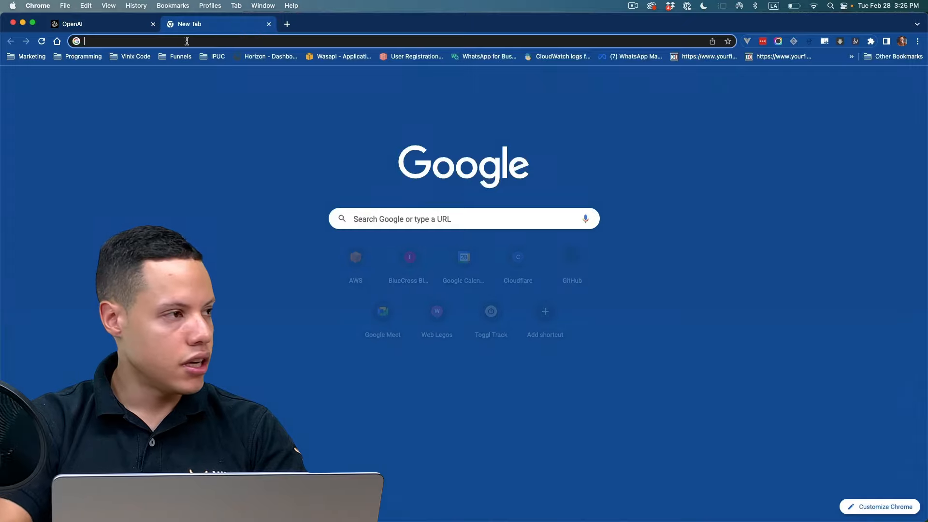
pyautogui.press('Return')
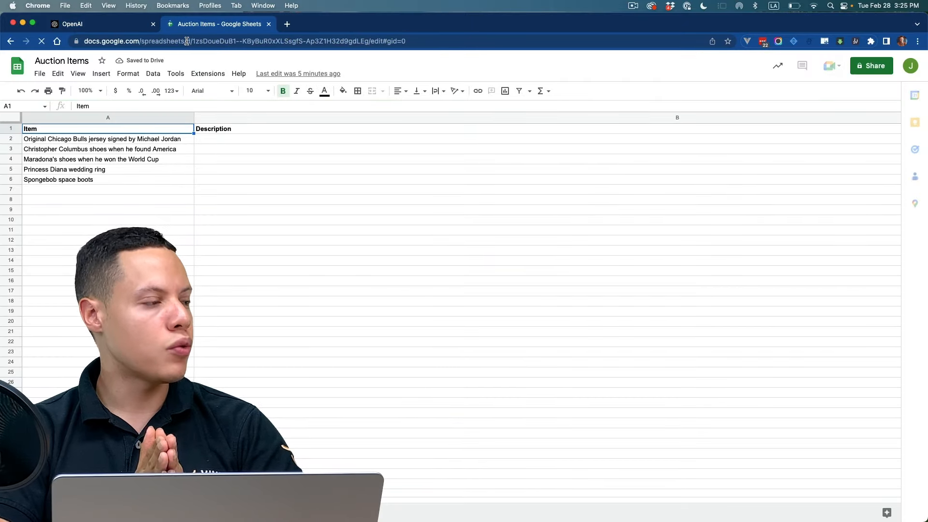
pyautogui.click(73, 140)
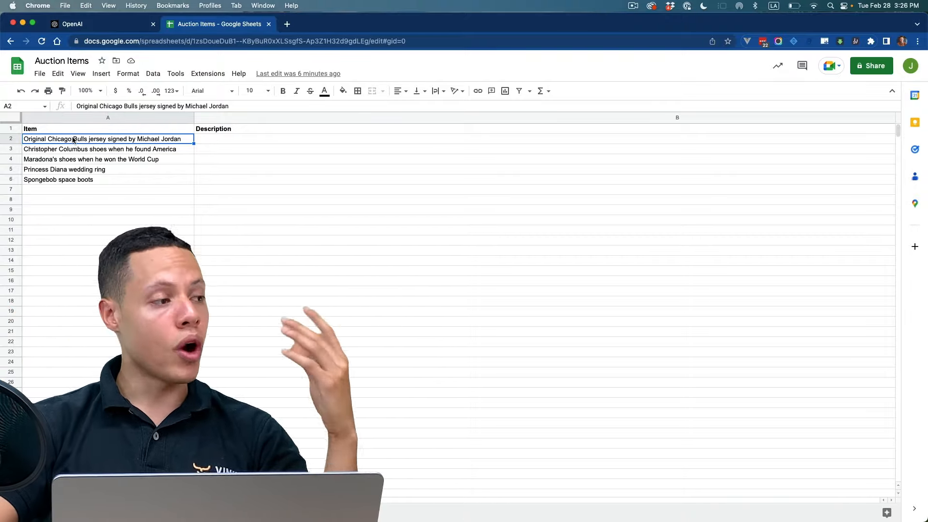
pyautogui.click(84, 180)
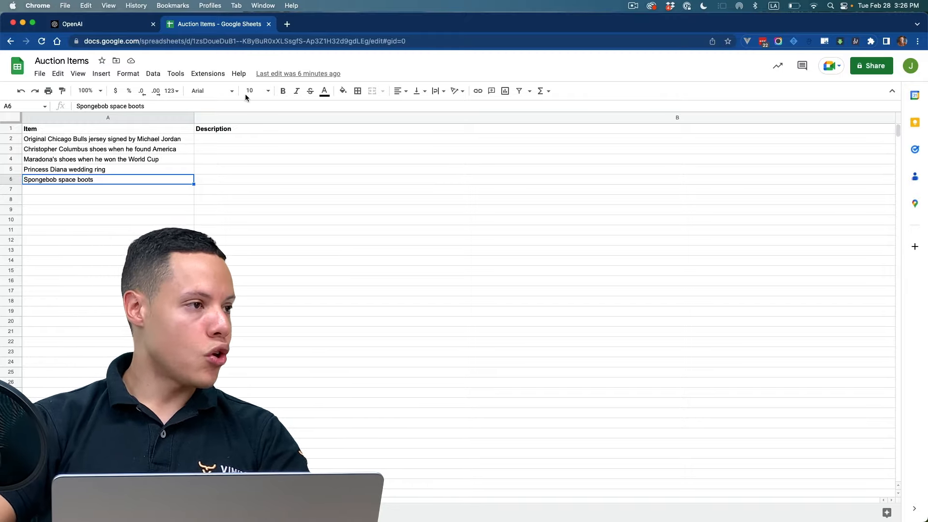
# Step: Open make.com in a new tab and sign in to the Make platform
pyautogui.click(283, 26)
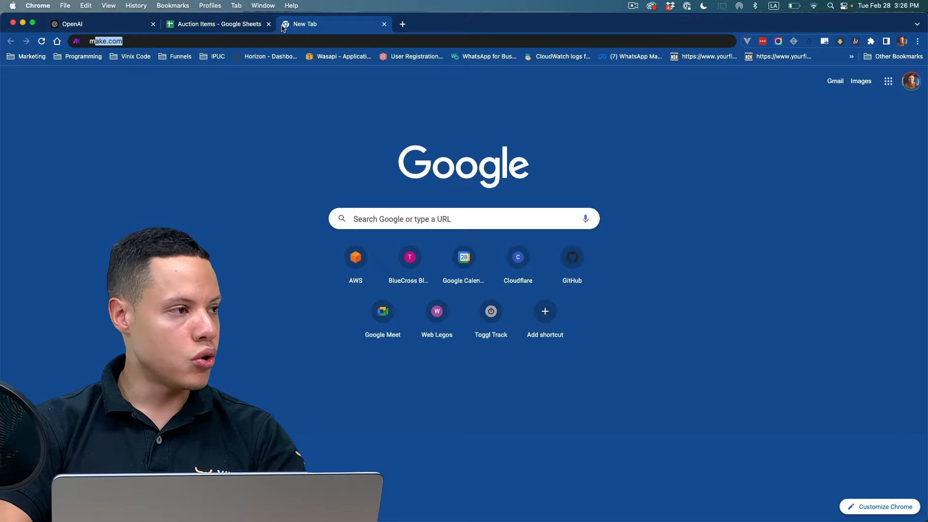
pyautogui.write('make')
pyautogui.press('Return')
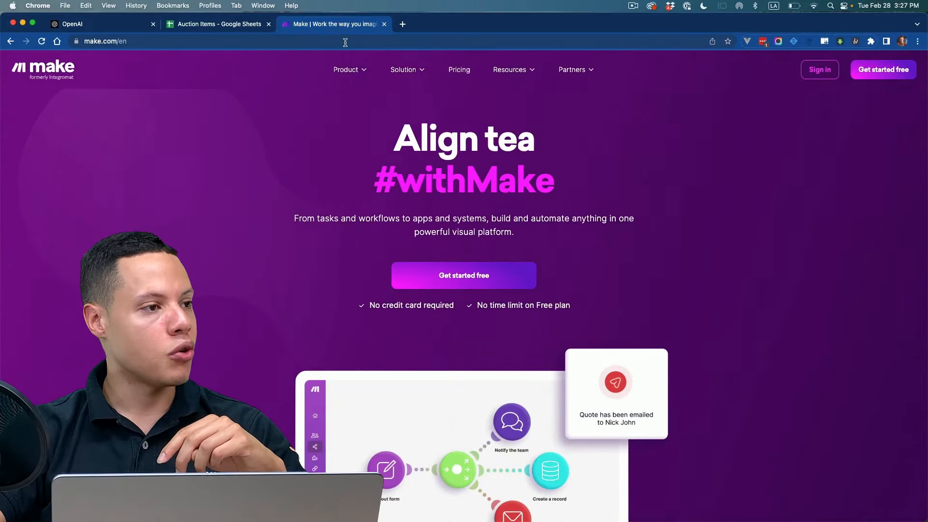
pyautogui.click(823, 79)
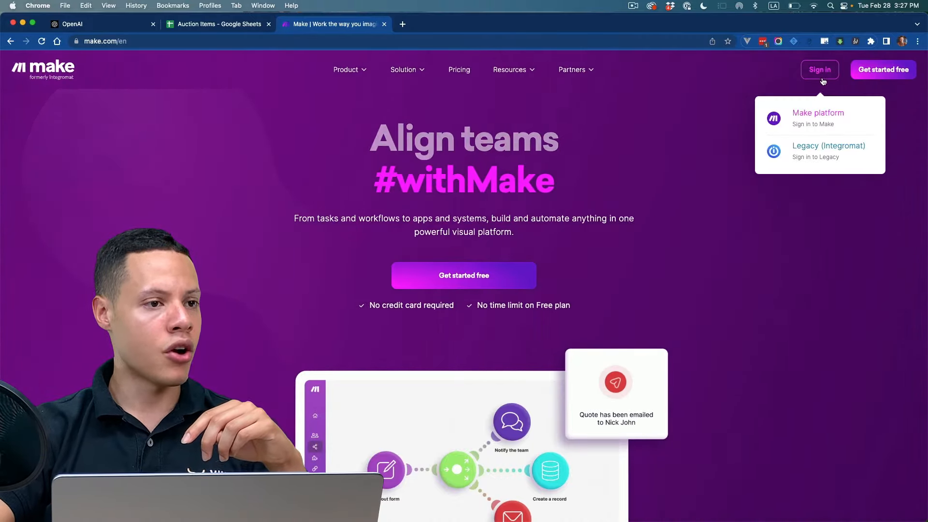
pyautogui.click(810, 116)
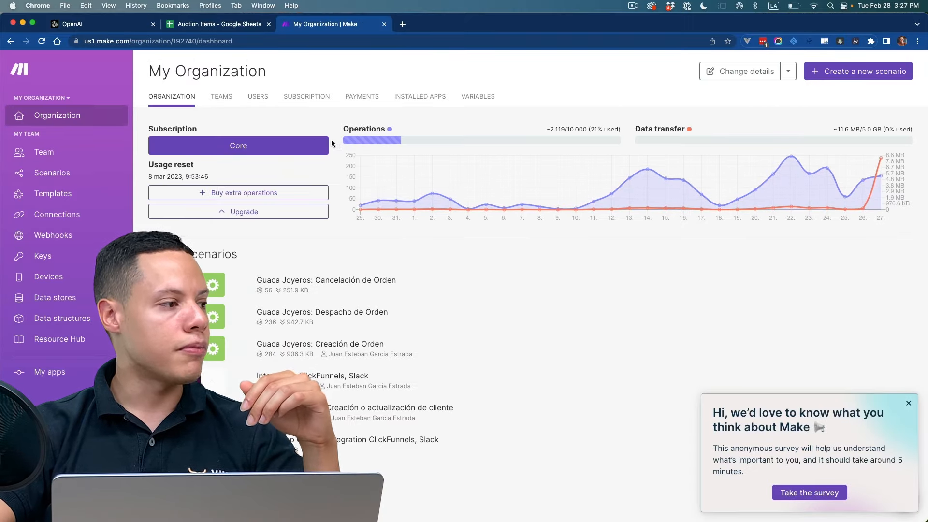
# Step: Create a new scenario and choose OpenAI GPT-3 as the app for its first module
pyautogui.click(103, 181)
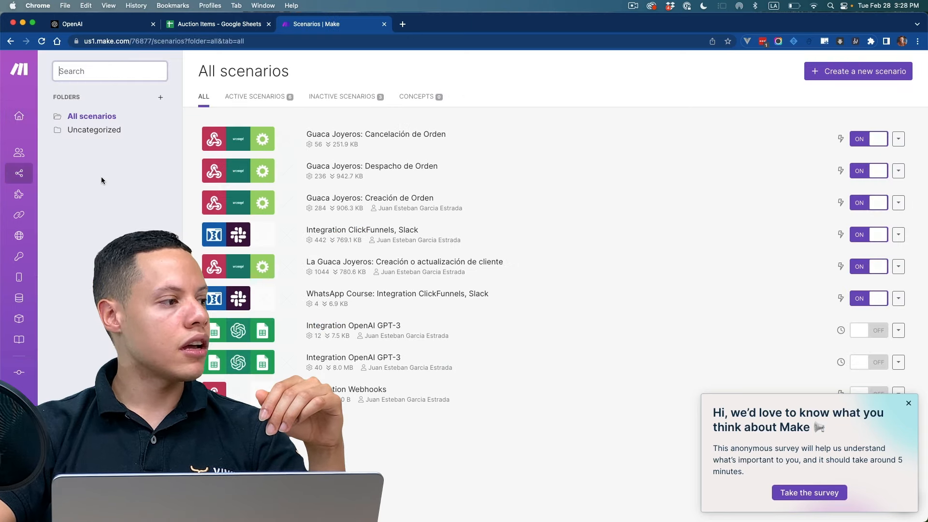
pyautogui.click(812, 76)
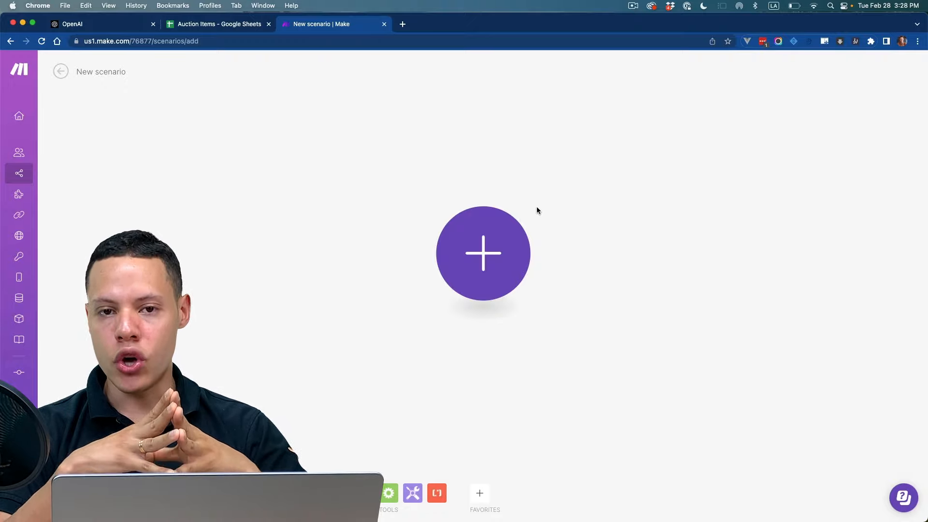
pyautogui.click(507, 231)
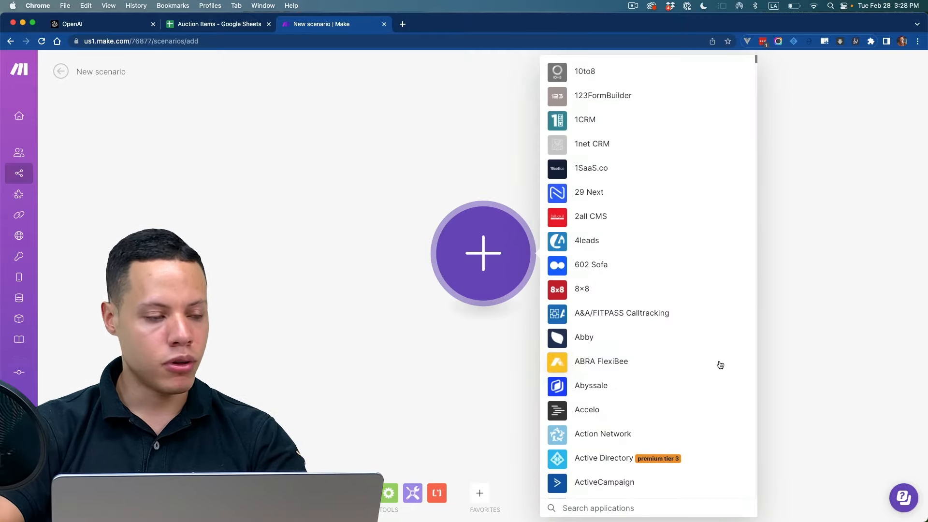
pyautogui.write('openap')
pyautogui.press('BackSpace')
pyautogui.write('i')
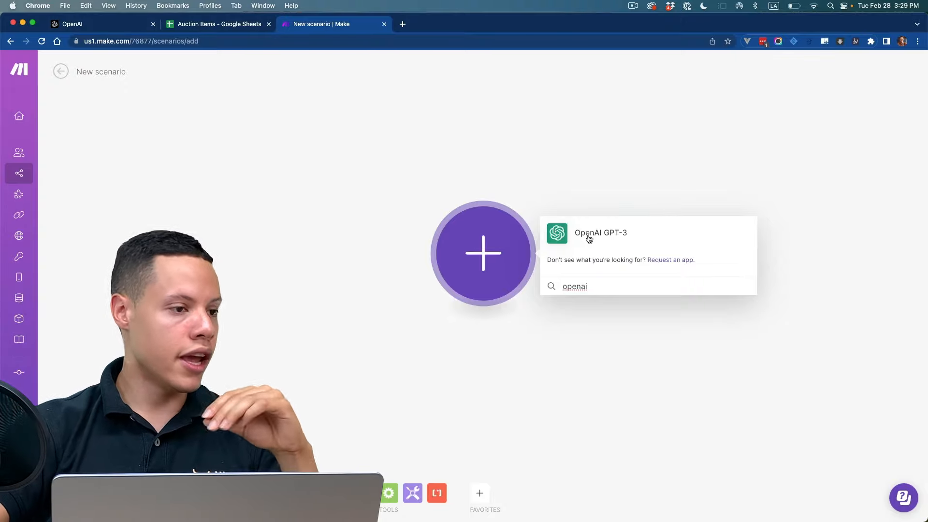
pyautogui.click(590, 237)
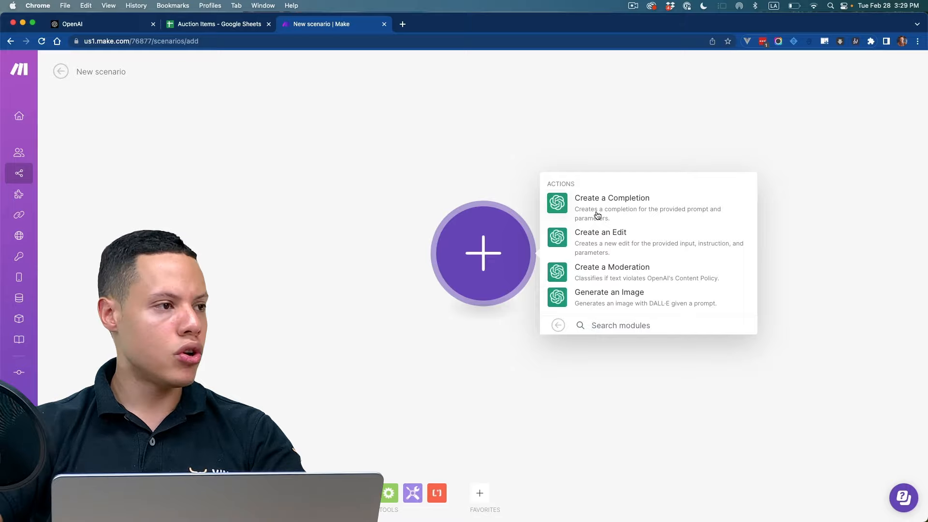
# Step: Open ChatGPT in a new tab and paste the prompt requesting a description of maximum 2 paragraphs for the signed Chicago Bulls jersey
pyautogui.press('cmd+t')
pyautogui.write('chat')
pyautogui.press('Return')
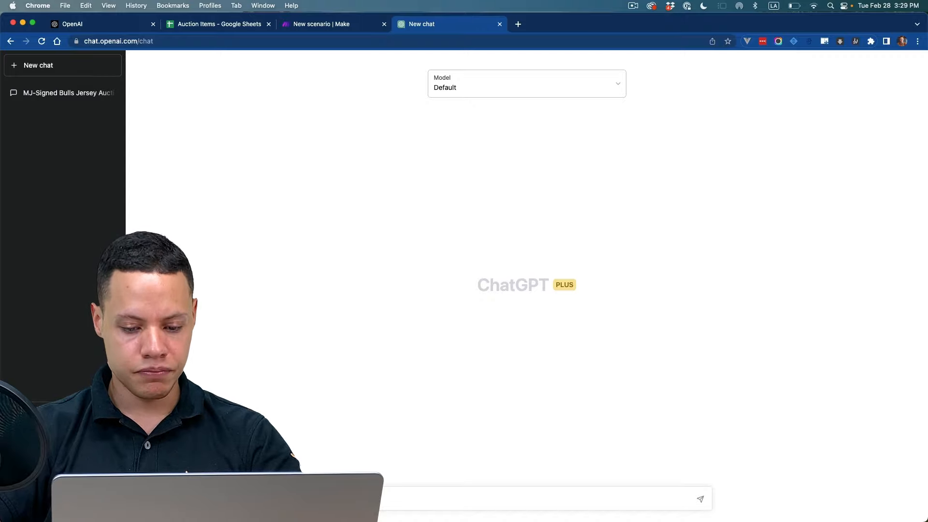
pyautogui.press('super+Tab')
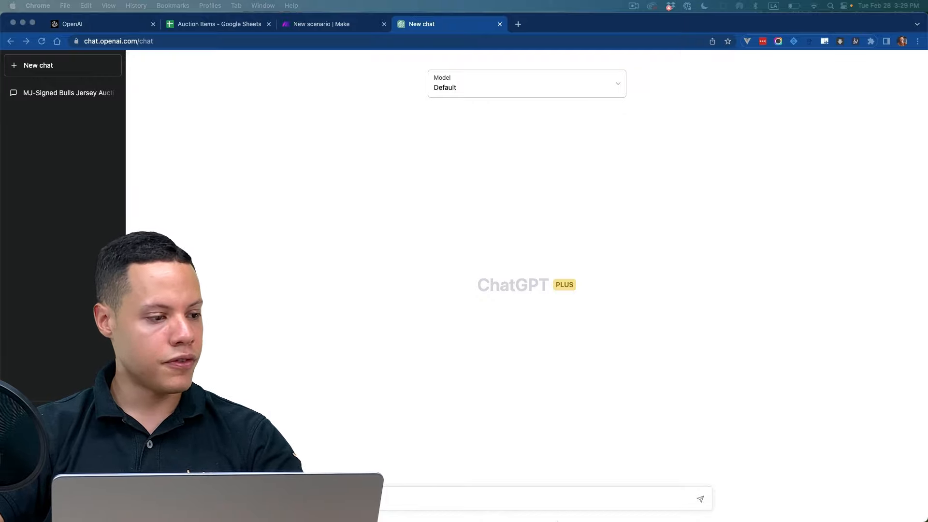
pyautogui.click(556, 499)
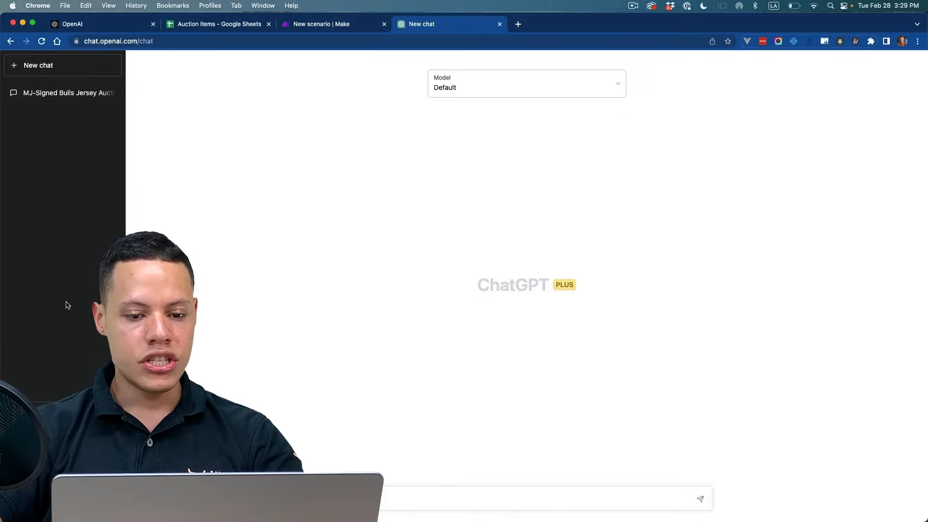
pyautogui.press('super+v')
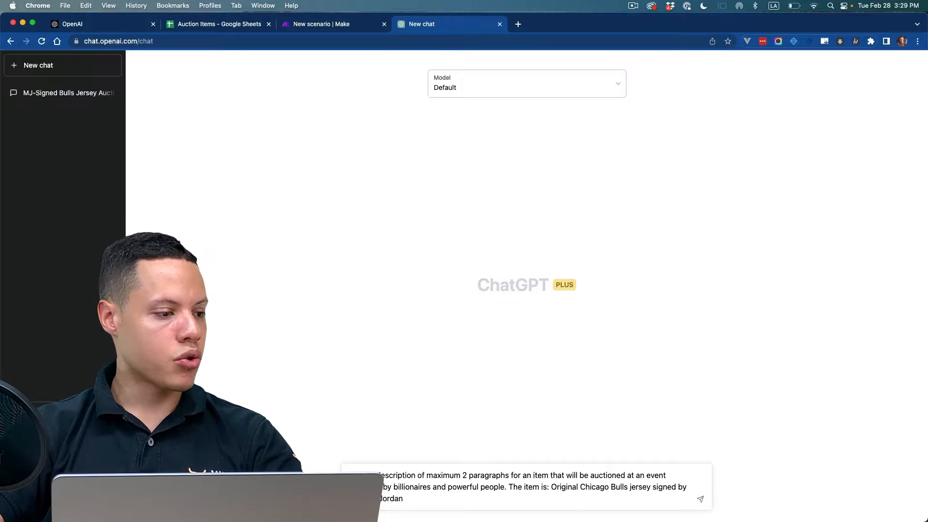
# Step: Check the prompt against the jersey item in the Auction Items sheet and submit it to ChatGPT
pyautogui.moveTo(357, 477); pyautogui.dragTo(414, 477)
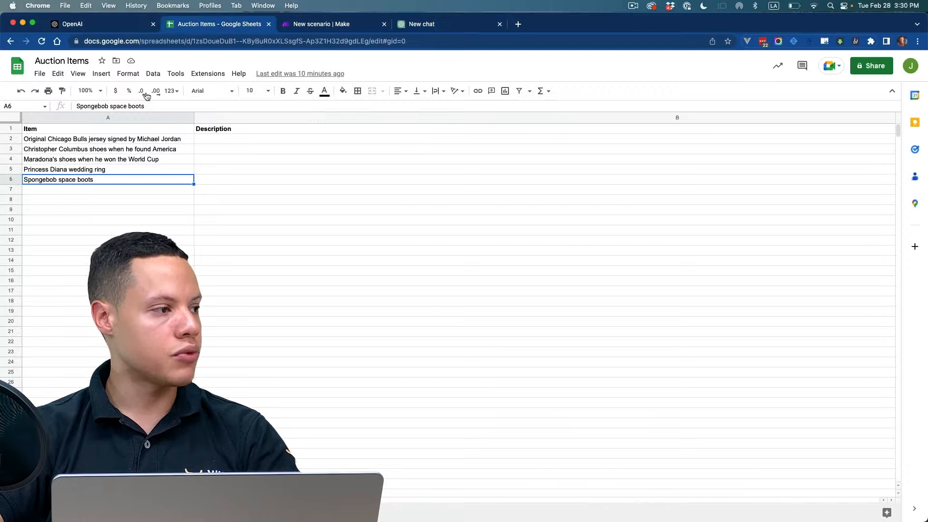
pyautogui.click(85, 140)
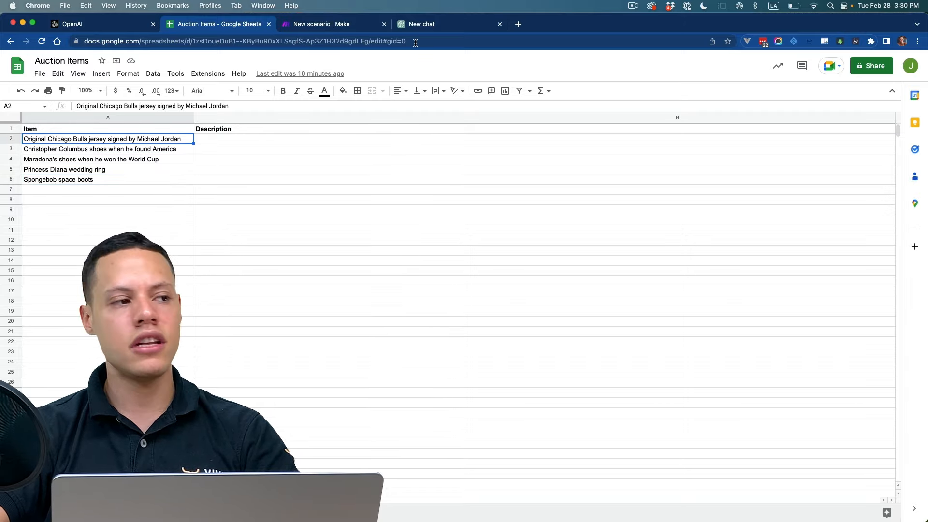
pyautogui.click(422, 24)
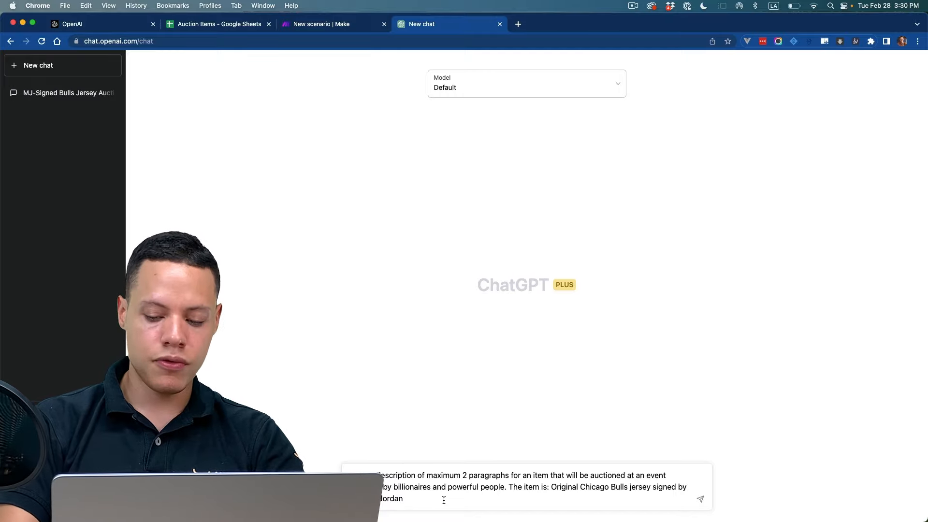
pyautogui.press('Return')
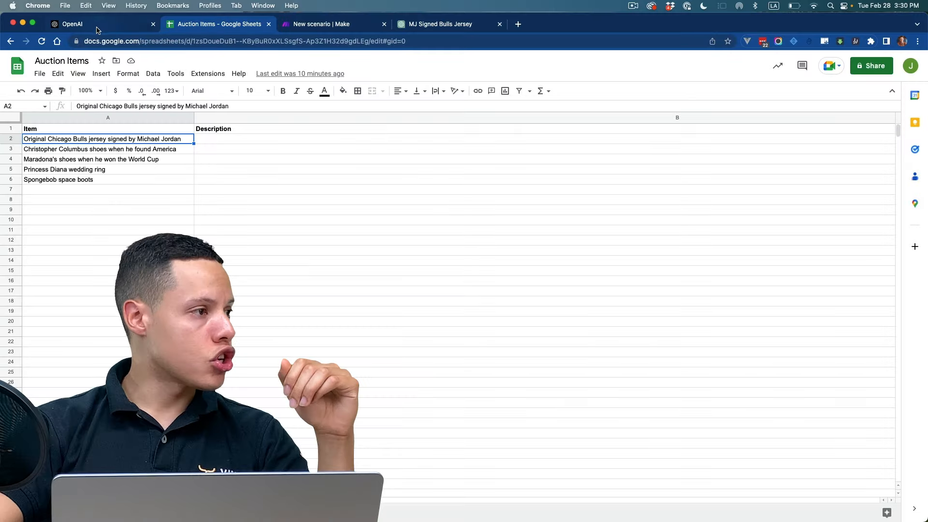
# Step: Review the ChatGPT prompt and add OpenAI GPT-3's Create a Completion action as the first module of the Make scenario
pyautogui.click(97, 24)
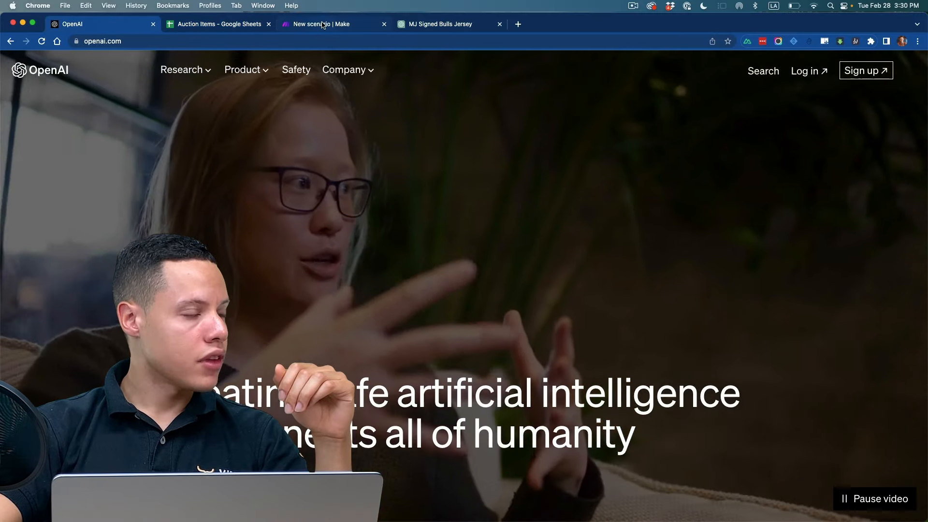
pyautogui.click(323, 25)
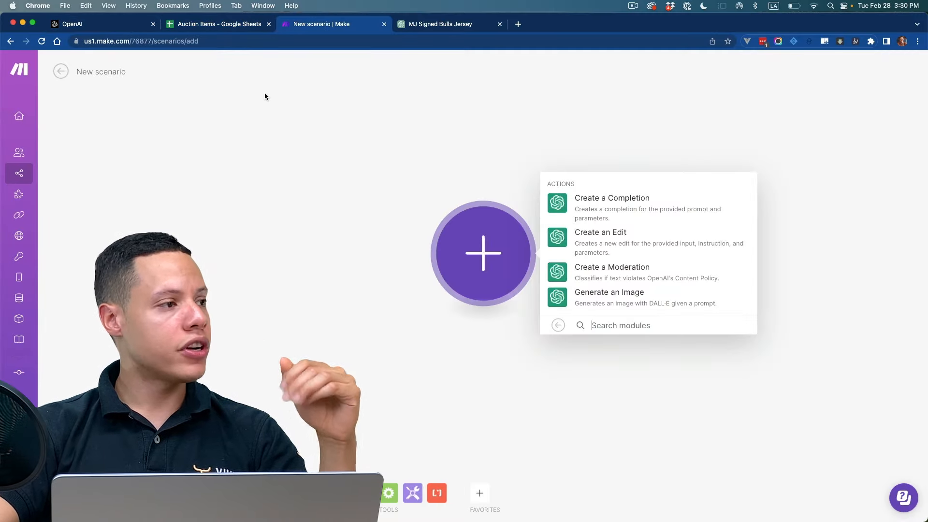
pyautogui.click(464, 25)
pyautogui.moveTo(367, 89); pyautogui.dragTo(527, 128)
pyautogui.click(349, 27)
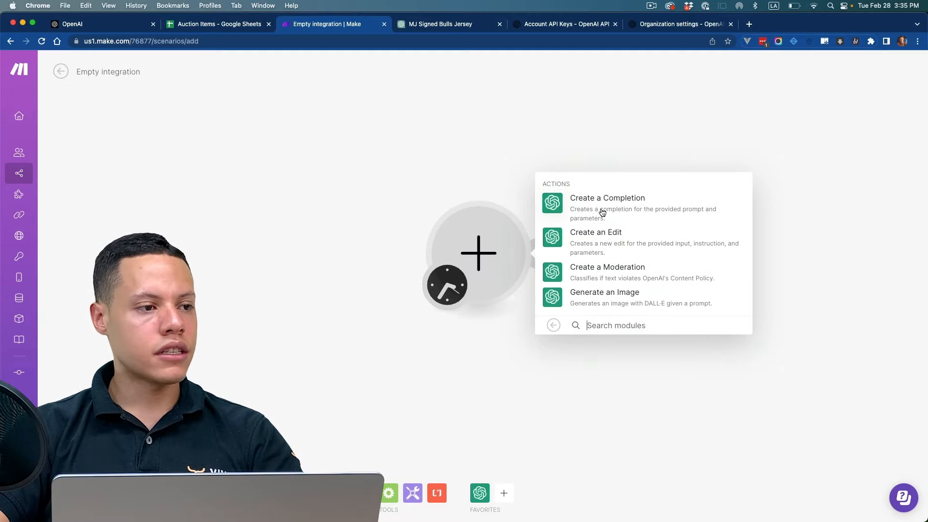
pyautogui.click(603, 213)
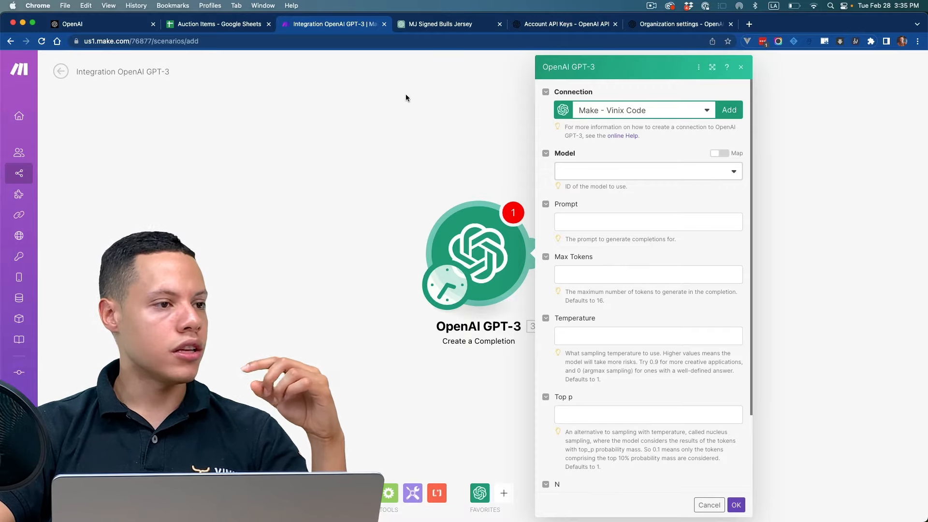
# Step: Review OpenAI's sign-up and log-in pages, access the OpenAI platform with a Google account, and look over its overview page
pyautogui.click(124, 25)
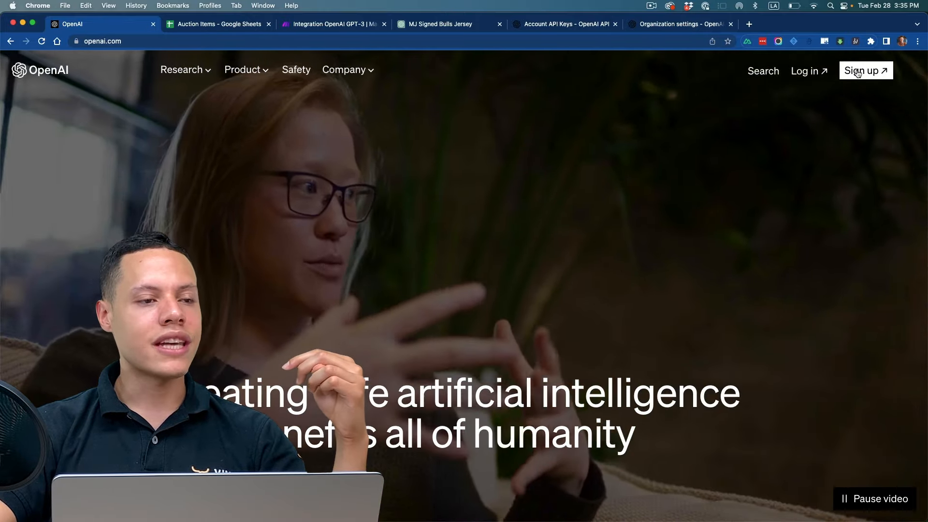
pyautogui.click(866, 70)
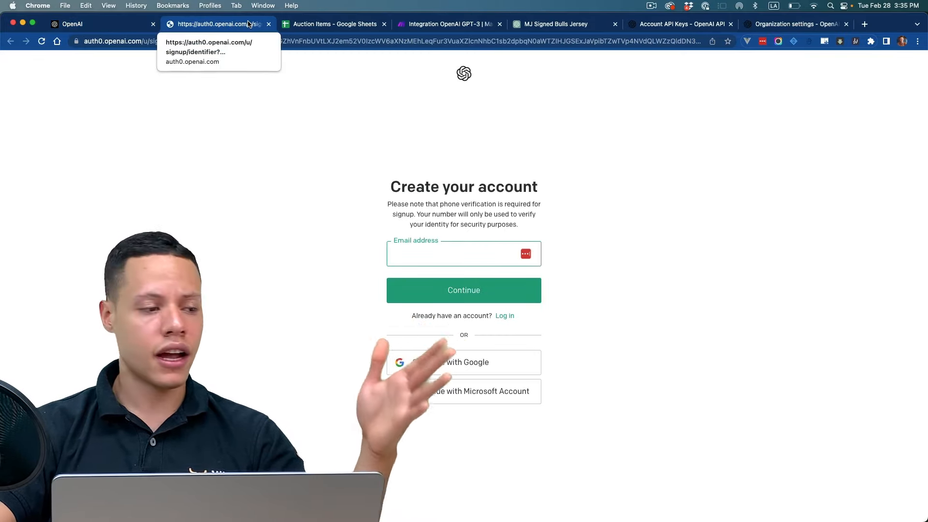
pyautogui.click(62, 27)
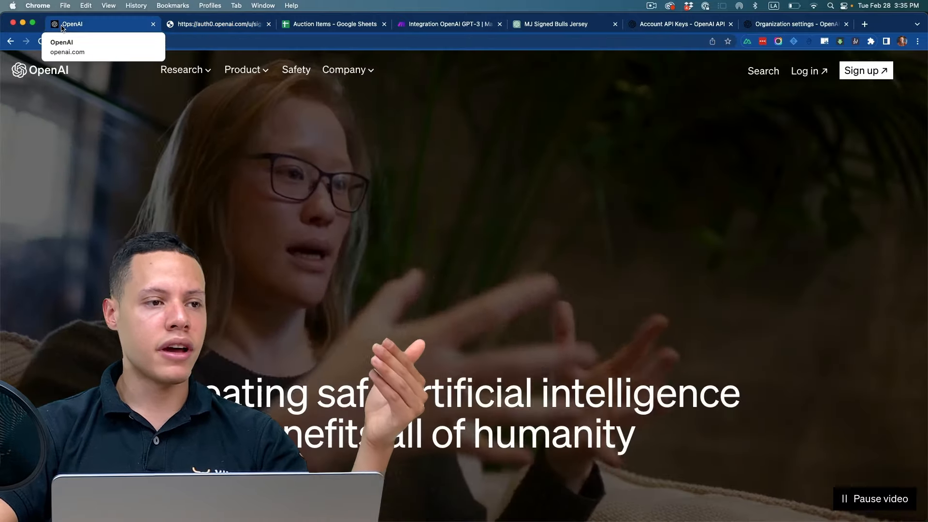
pyautogui.click(808, 71)
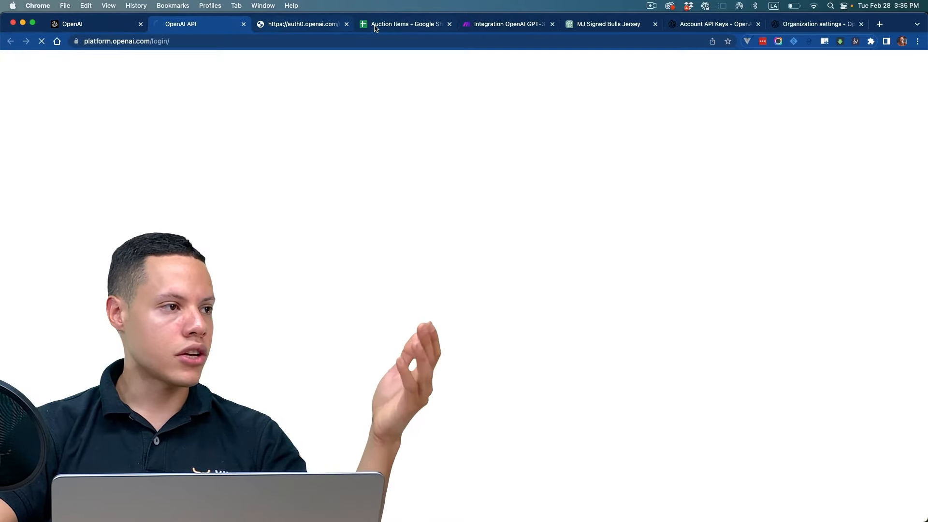
pyautogui.click(346, 24)
pyautogui.click(479, 346)
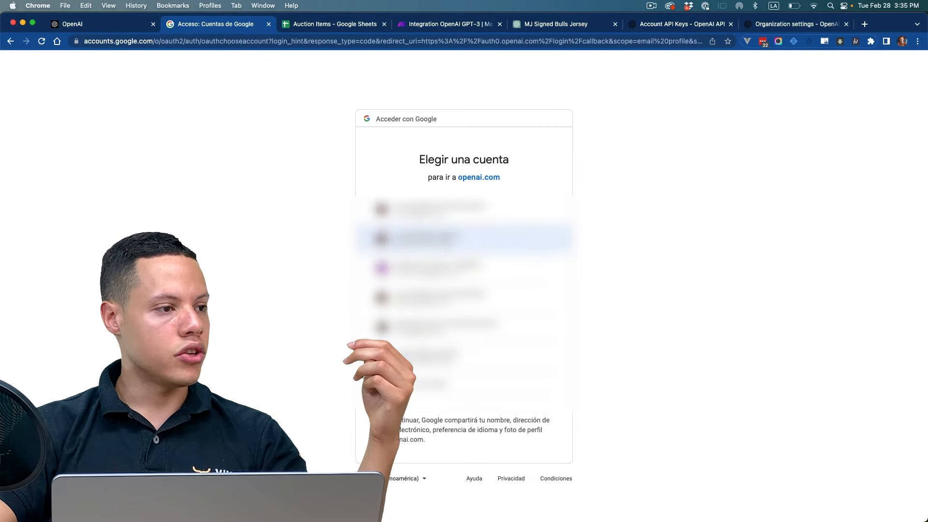
pyautogui.click(447, 239)
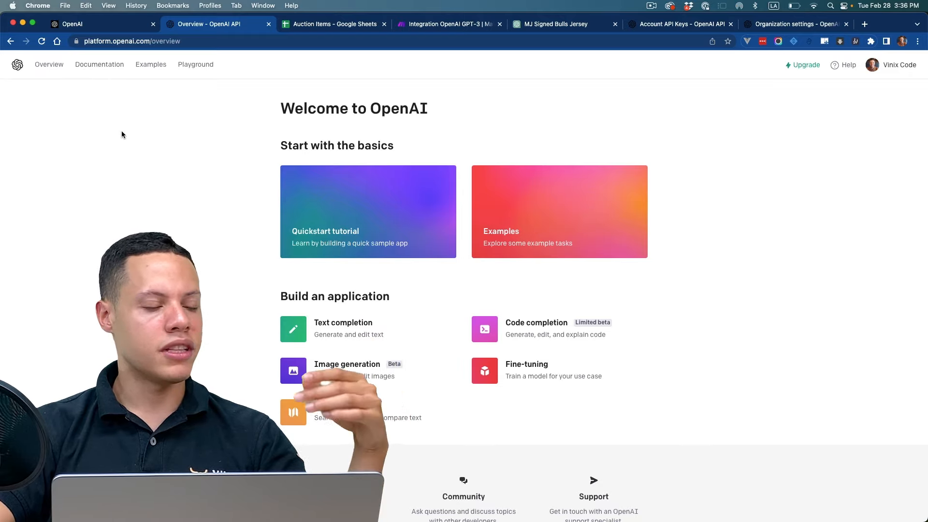
pyautogui.scroll(-2, 189, 131)
pyautogui.scroll(2, 189, 131)
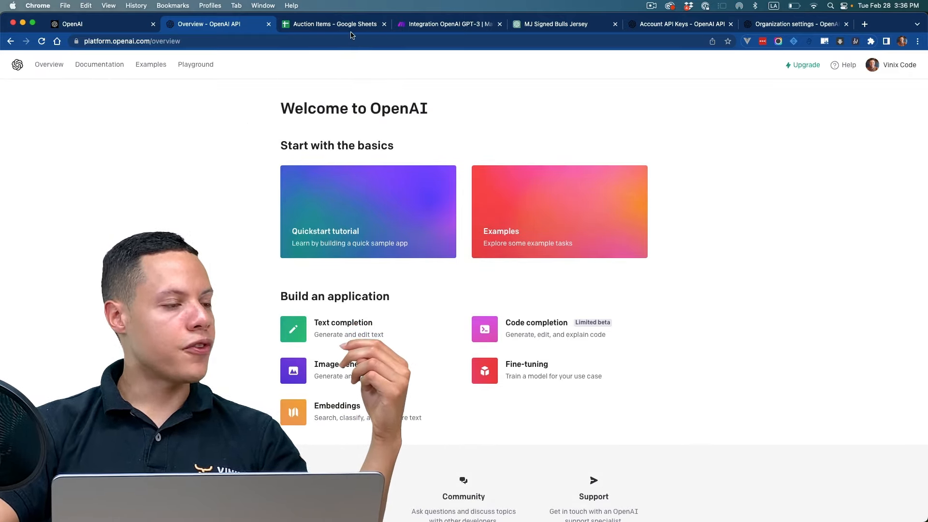
# Step: Start a new connection for the OpenAI GPT-3 module in Make and select its default connection name
pyautogui.click(434, 28)
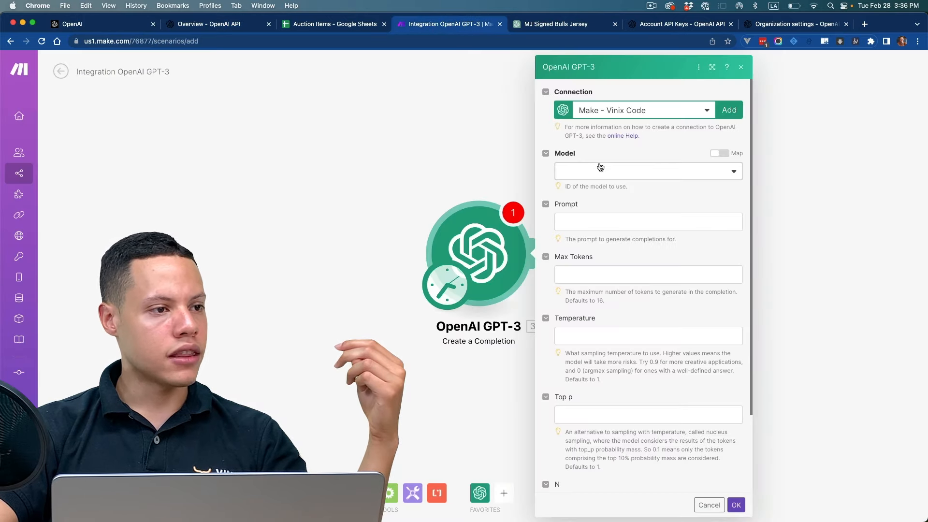
pyautogui.click(732, 112)
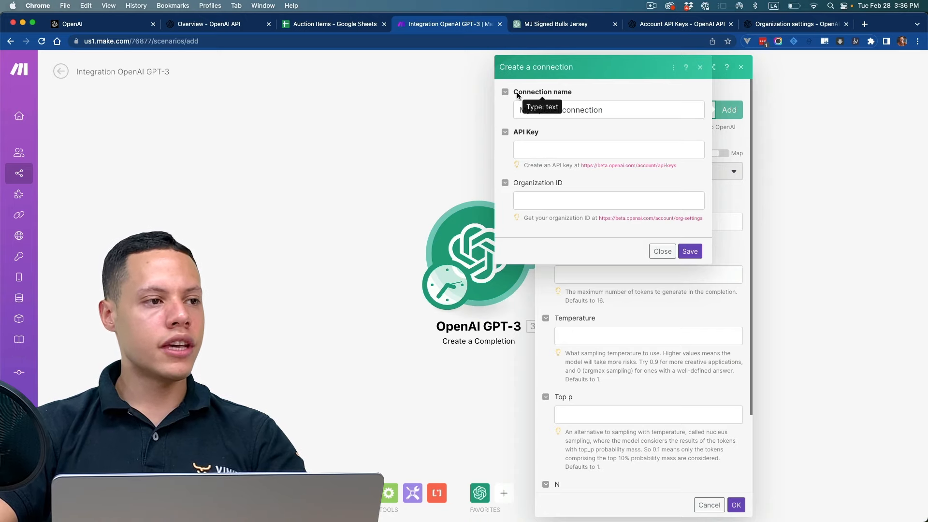
pyautogui.click(580, 114)
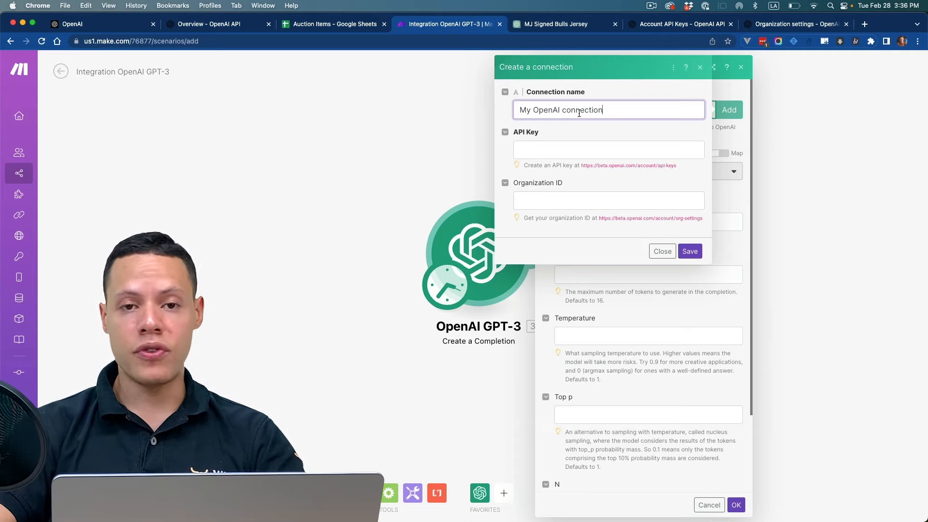
pyautogui.moveTo(611, 110); pyautogui.dragTo(497, 100)
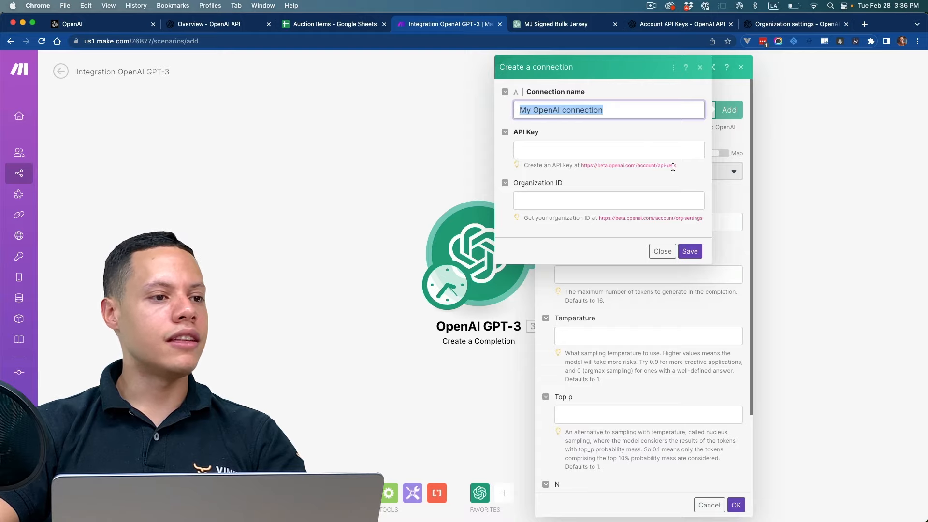
pyautogui.moveTo(673, 167); pyautogui.dragTo(579, 166)
pyautogui.press('super+c')
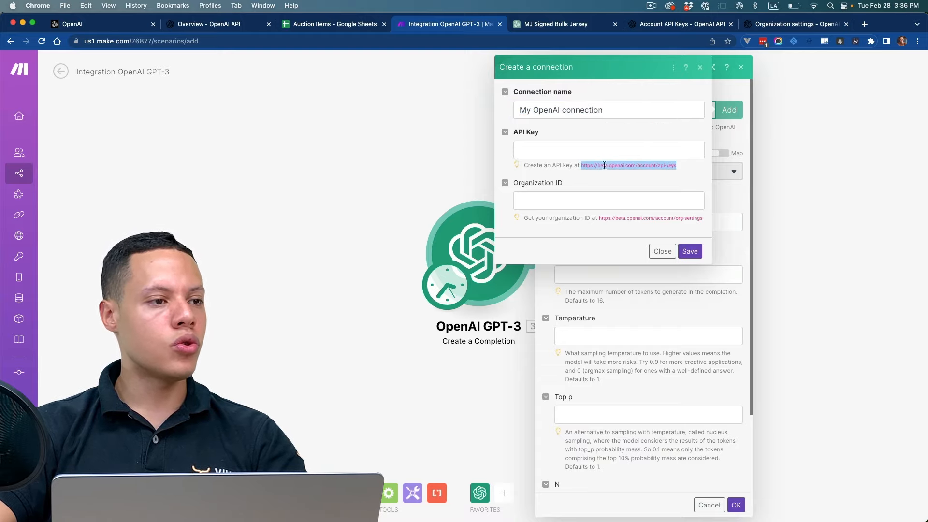
pyautogui.press('super+t')
pyautogui.press('super+v')
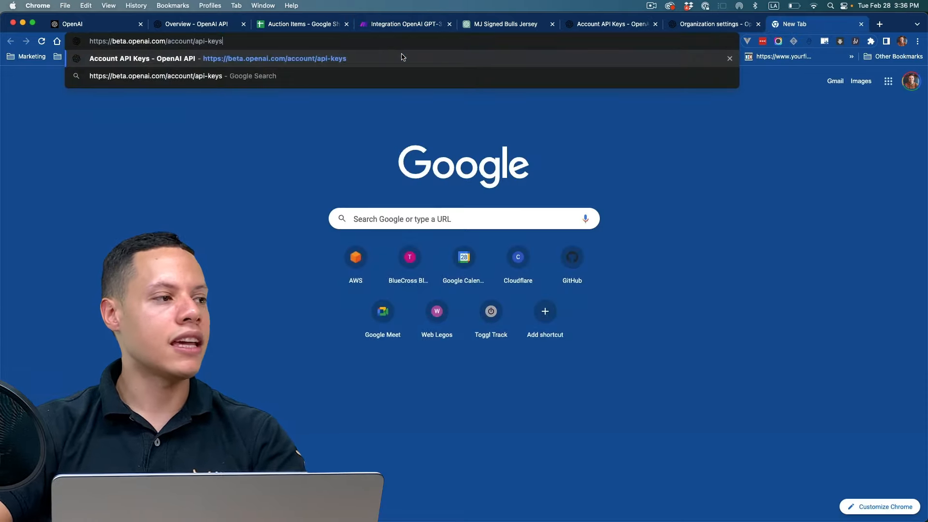
pyautogui.press('Return')
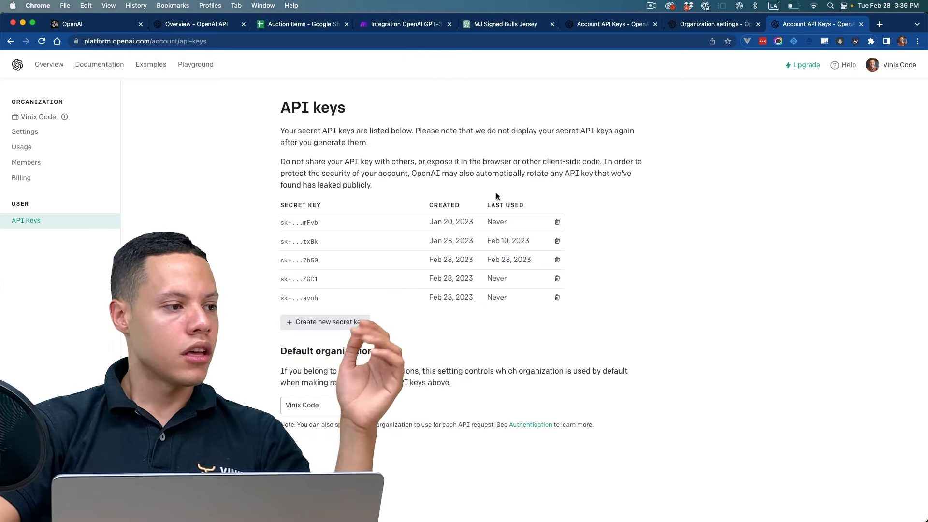
# Step: Try to create a new secret key on OpenAI's API keys page
pyautogui.click(323, 320)
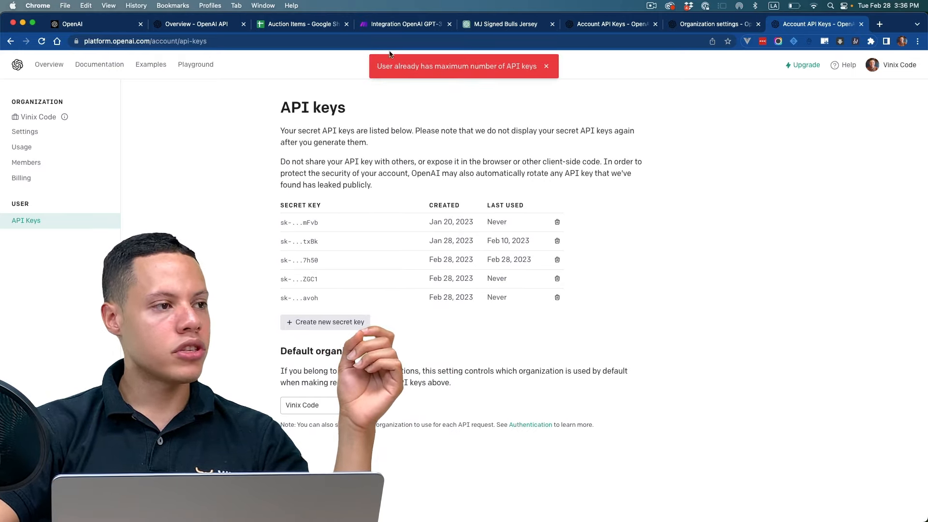
pyautogui.moveTo(377, 66); pyautogui.dragTo(497, 67)
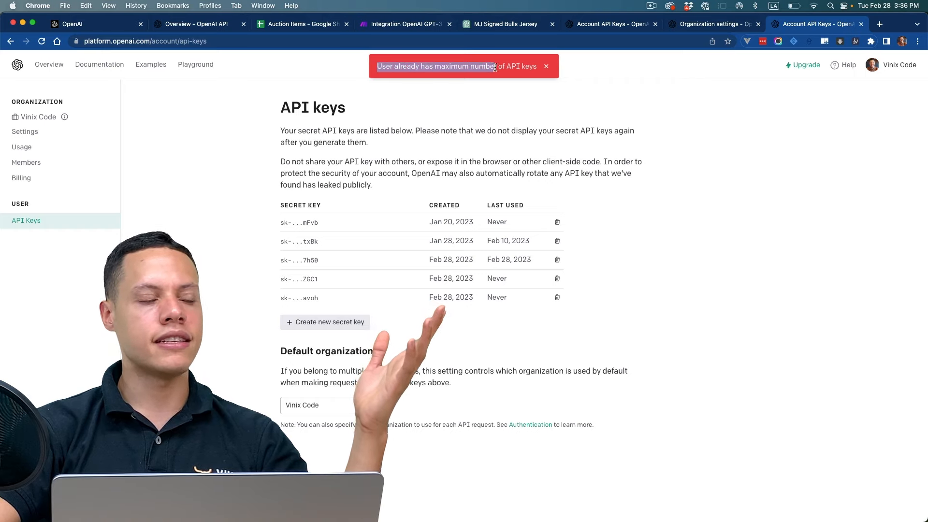
pyautogui.click(657, 231)
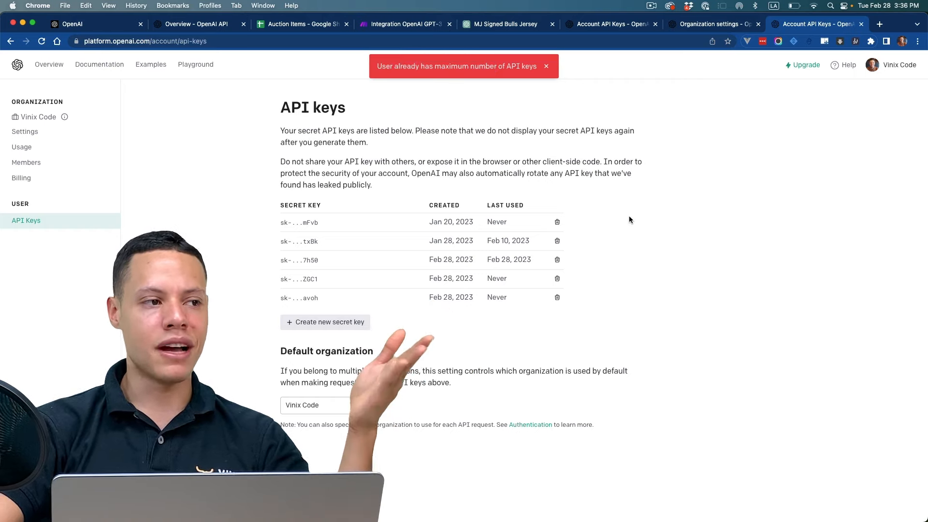
# Step: Revoke the last API key in the list and generate a new secret key
pyautogui.click(558, 298)
pyautogui.click(541, 342)
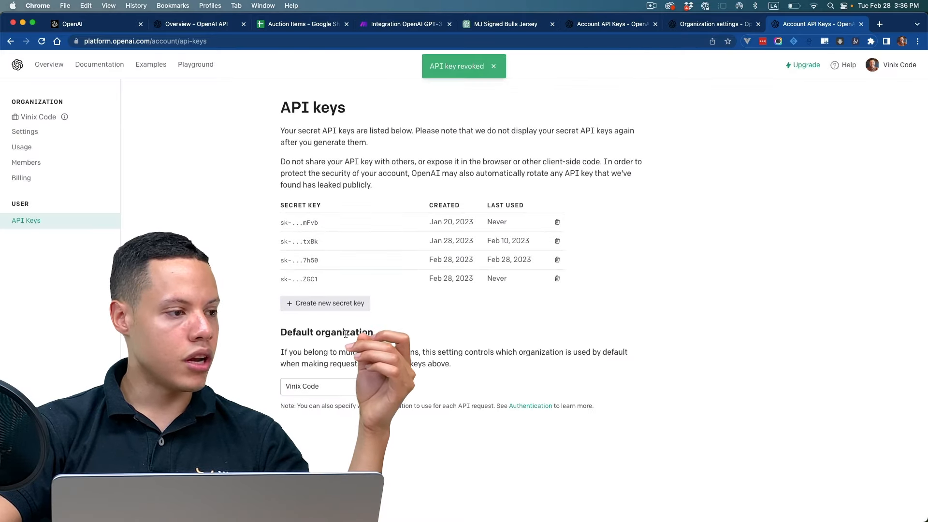
pyautogui.click(347, 308)
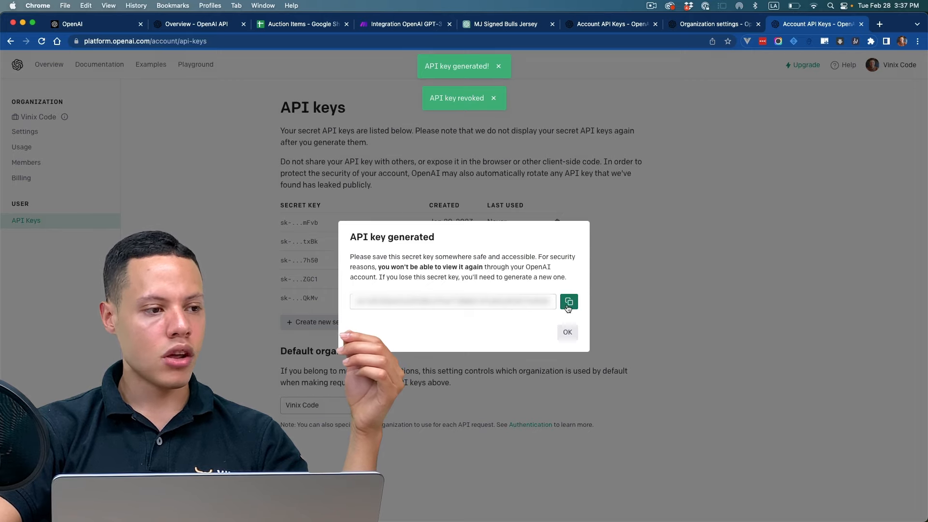
# Step: Open the org-settings address given in Make's connection form in the OpenAI tab and examine the organization name and ID fields
pyautogui.click(385, 26)
pyautogui.click(574, 146)
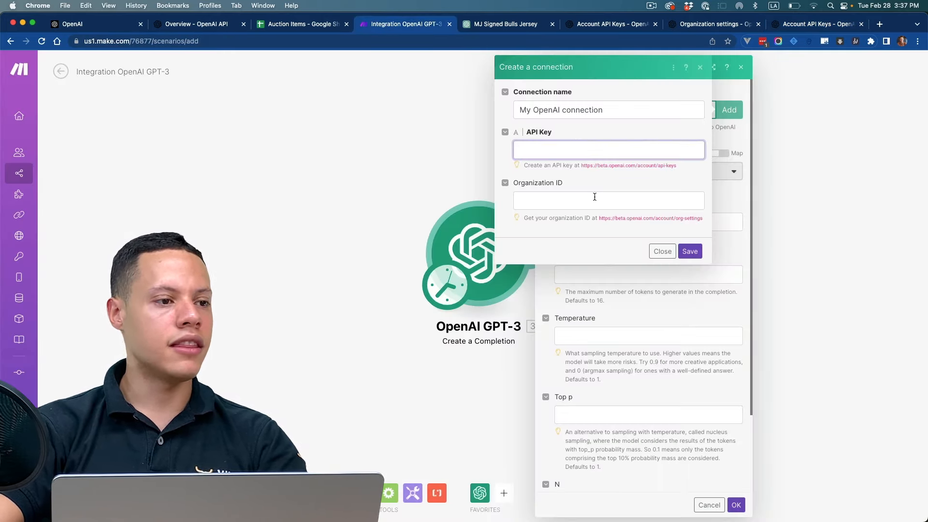
pyautogui.moveTo(600, 220); pyautogui.dragTo(699, 233)
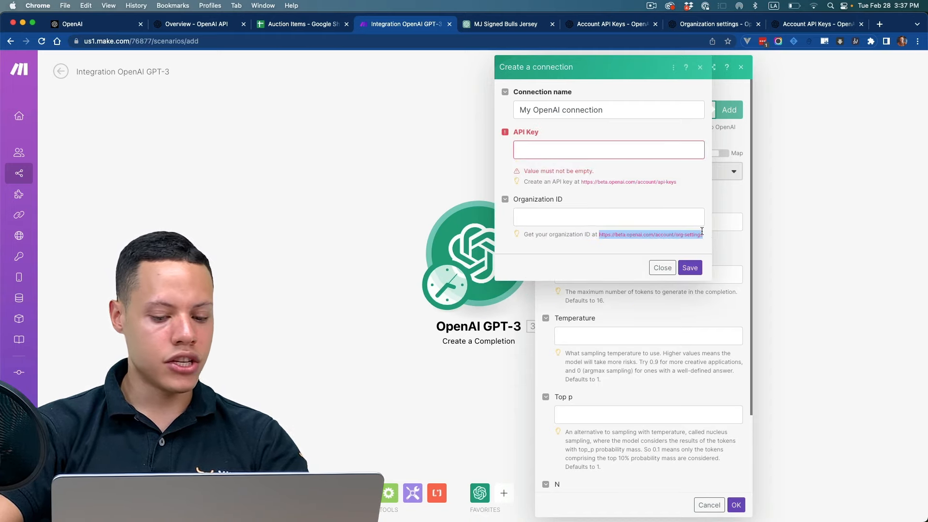
pyautogui.click(806, 27)
pyautogui.click(605, 45)
pyautogui.press('super+v')
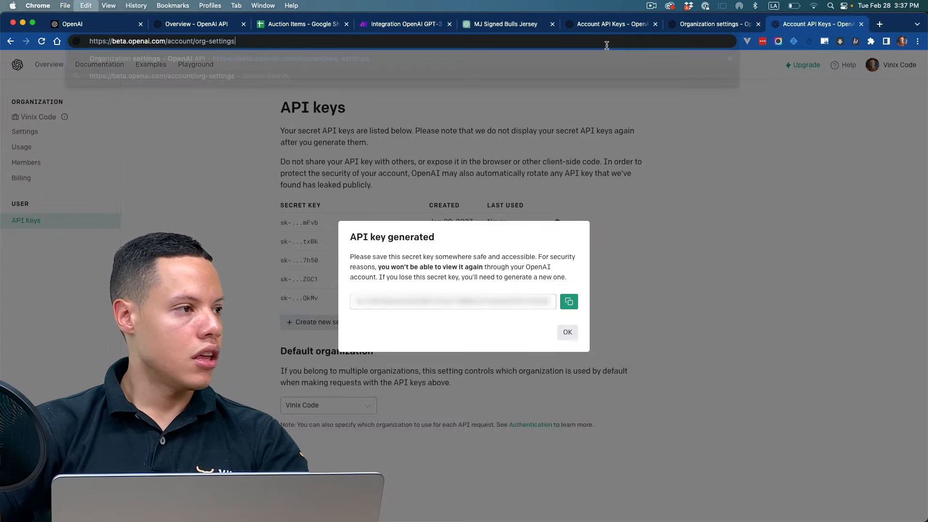
pyautogui.press('Return')
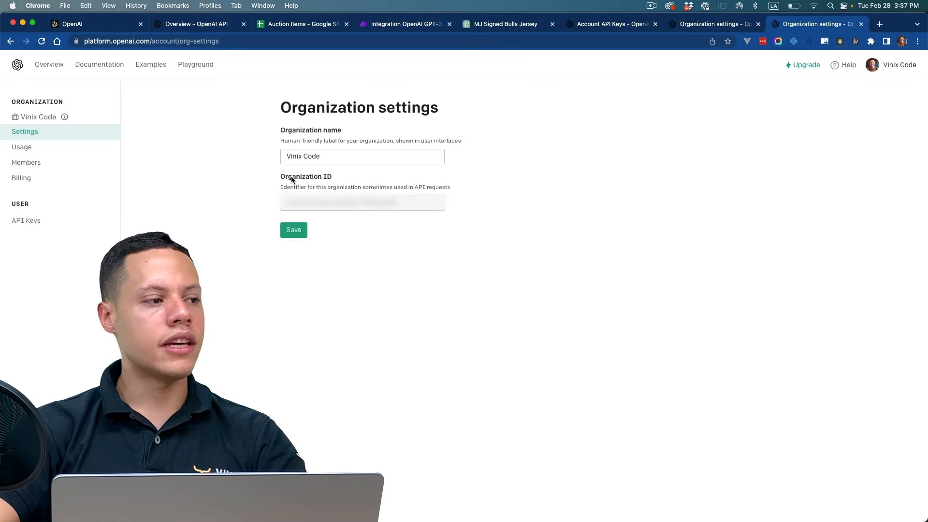
pyautogui.moveTo(328, 159); pyautogui.dragTo(255, 155)
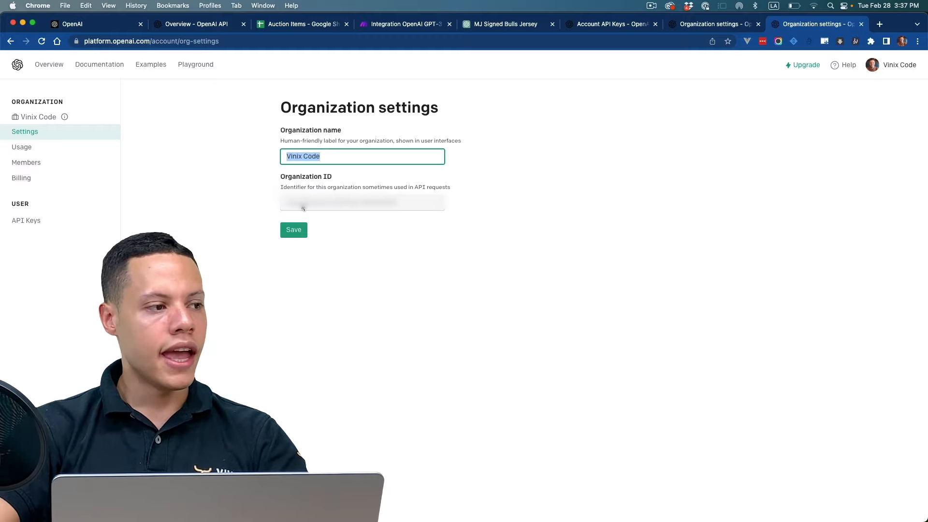
pyautogui.moveTo(288, 206); pyautogui.dragTo(404, 210)
pyautogui.click(452, 232)
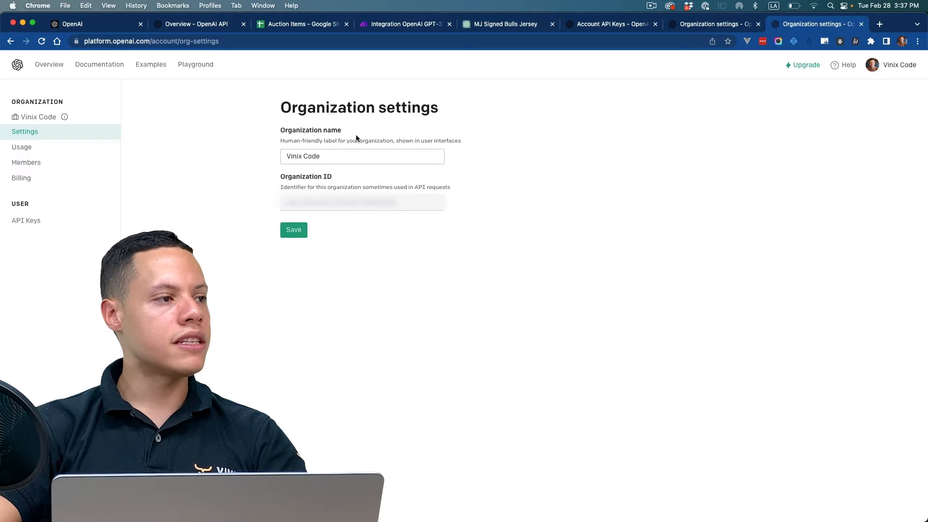
# Step: Return to the Organization ID field in Make and close the new connection form without saving
pyautogui.click(203, 28)
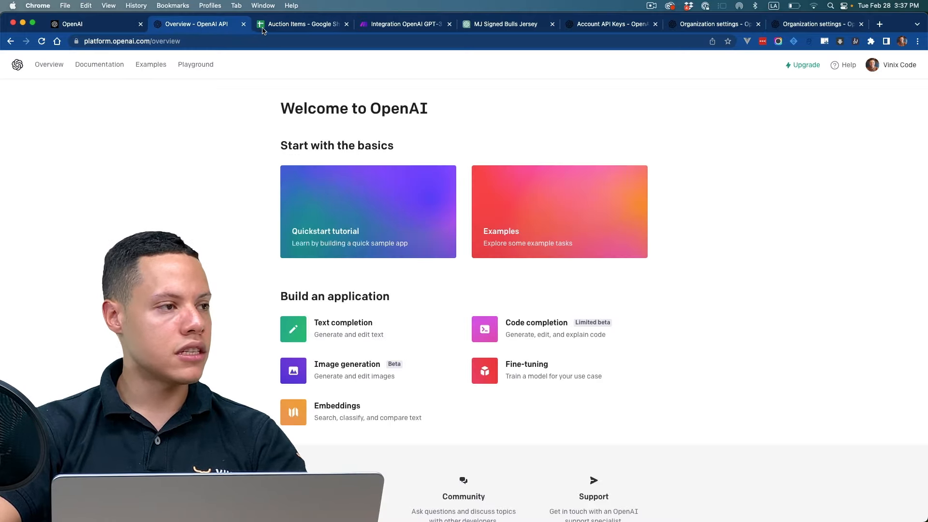
pyautogui.click(410, 30)
pyautogui.click(578, 216)
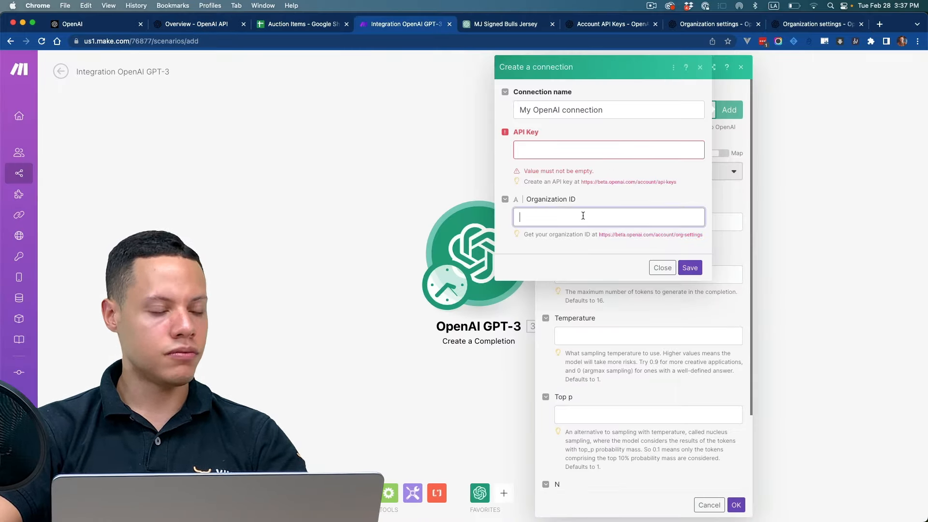
pyautogui.click(662, 268)
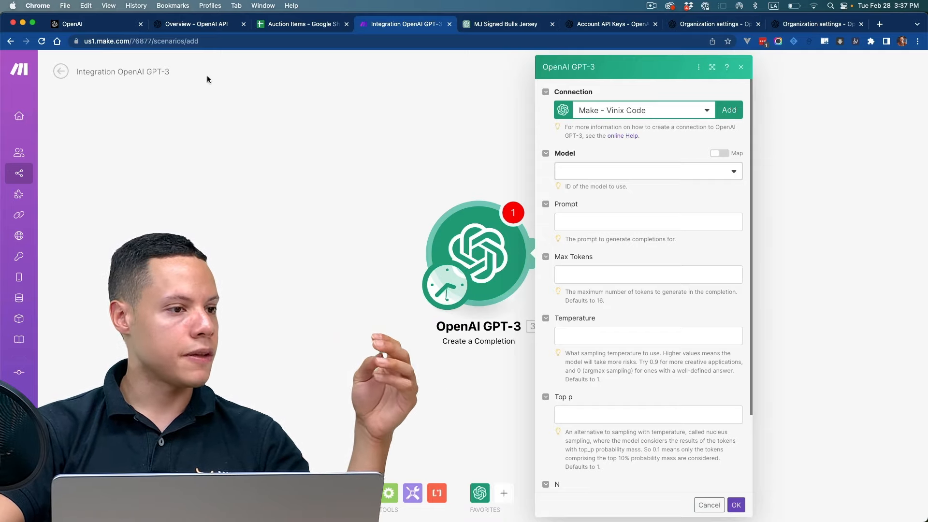
# Step: Look through the module's available models and open the GPT-3 section of OpenAI's Models documentation
pyautogui.click(615, 167)
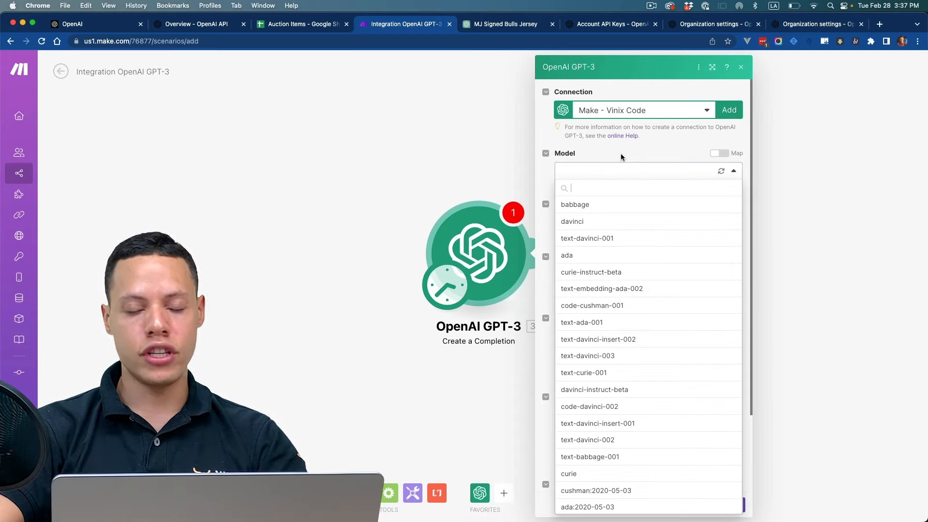
pyautogui.click(624, 153)
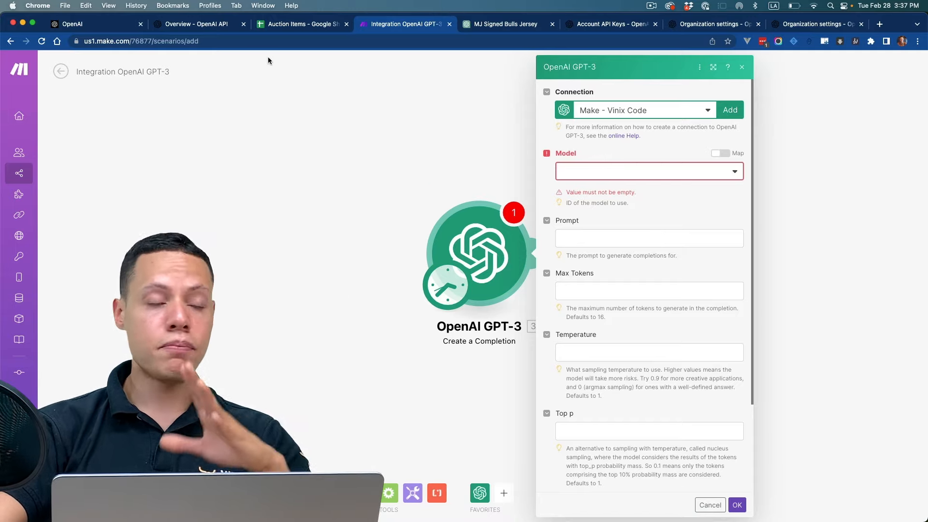
pyautogui.click(196, 24)
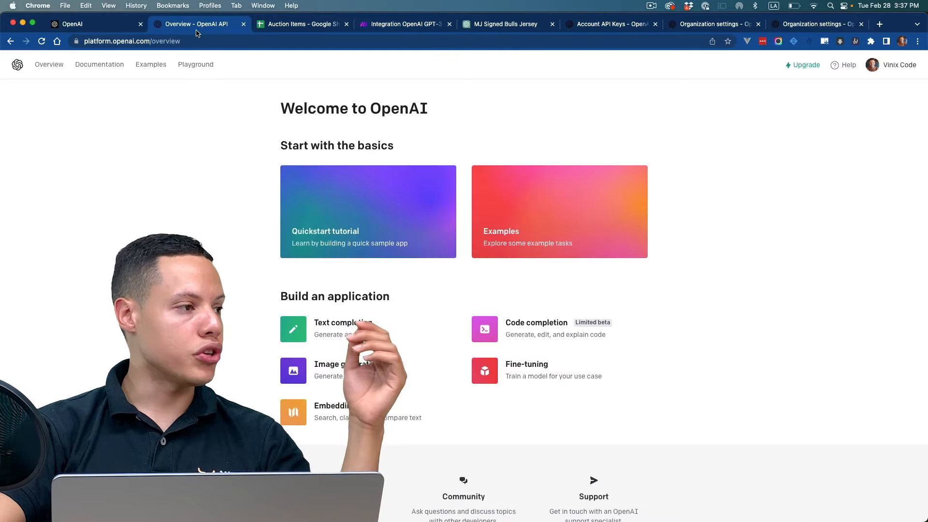
pyautogui.click(100, 65)
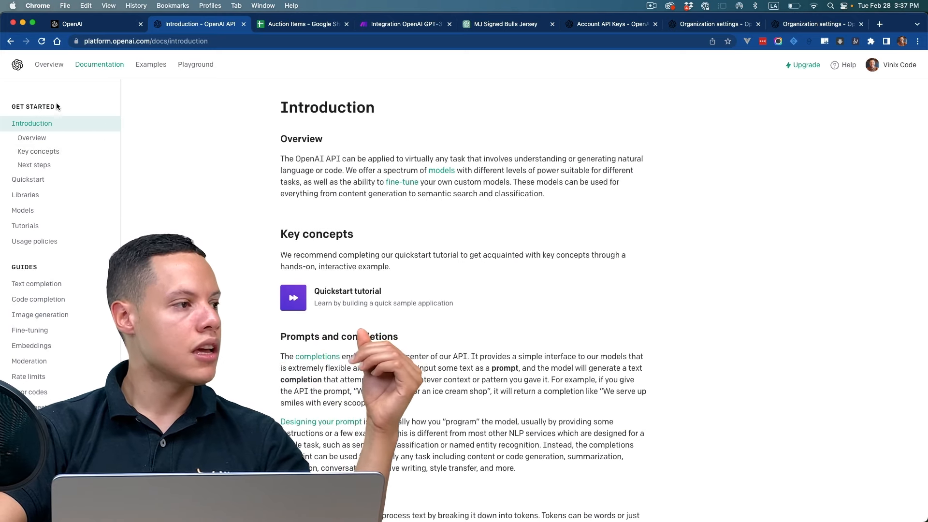
pyautogui.click(43, 211)
pyautogui.scroll(-3, 398, 250)
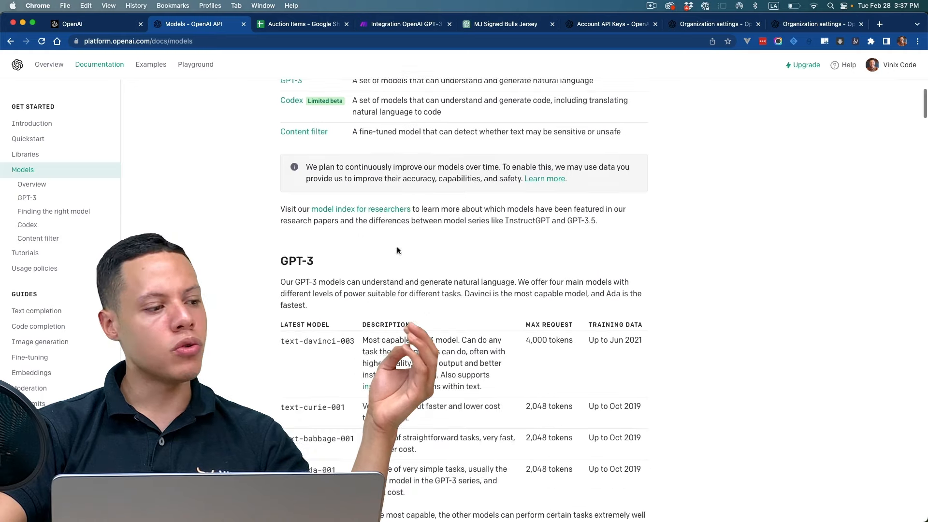
pyautogui.scroll(-5, 397, 250)
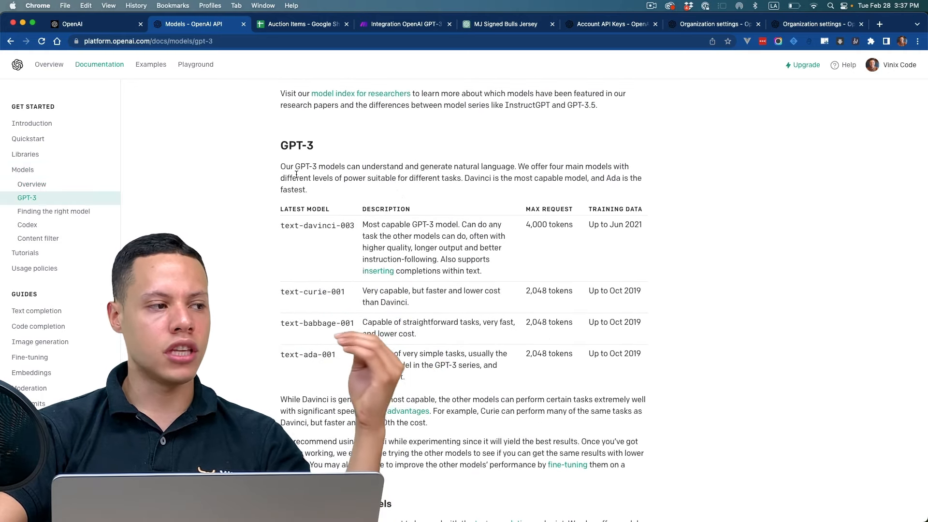
# Step: Examine the GPT-3 models table, comparing the descriptions of the Davinci, Curie, Babbage and Ada models
pyautogui.moveTo(295, 166); pyautogui.dragTo(390, 173)
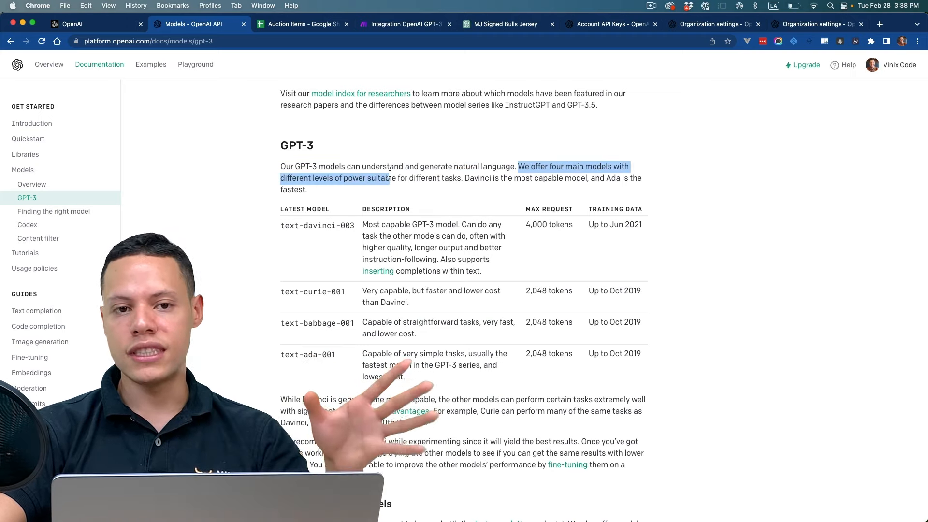
pyautogui.click(466, 198)
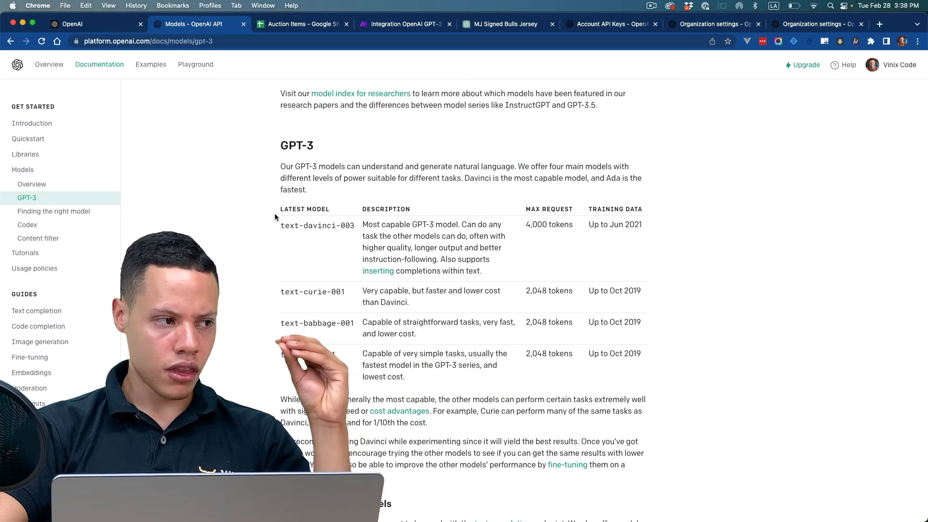
pyautogui.moveTo(275, 226); pyautogui.dragTo(359, 233)
pyautogui.click(360, 232)
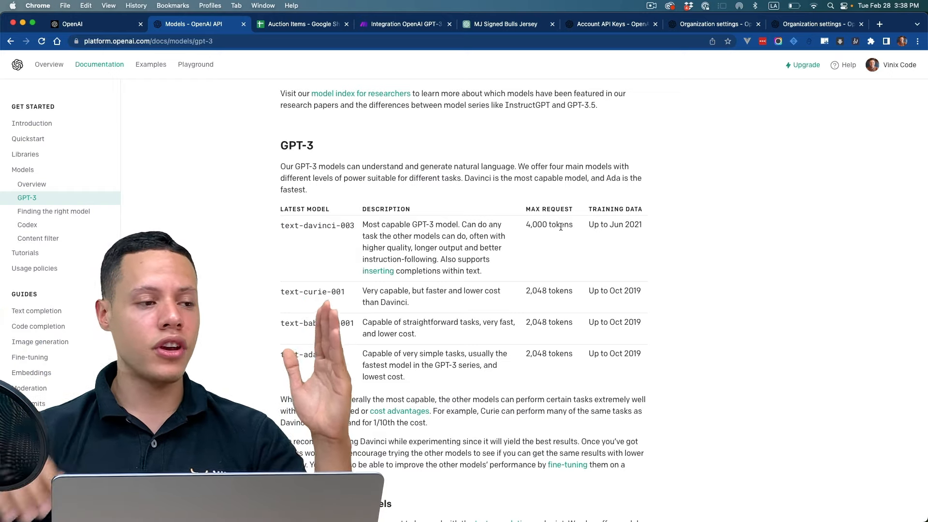
pyautogui.scroll(2, 560, 227)
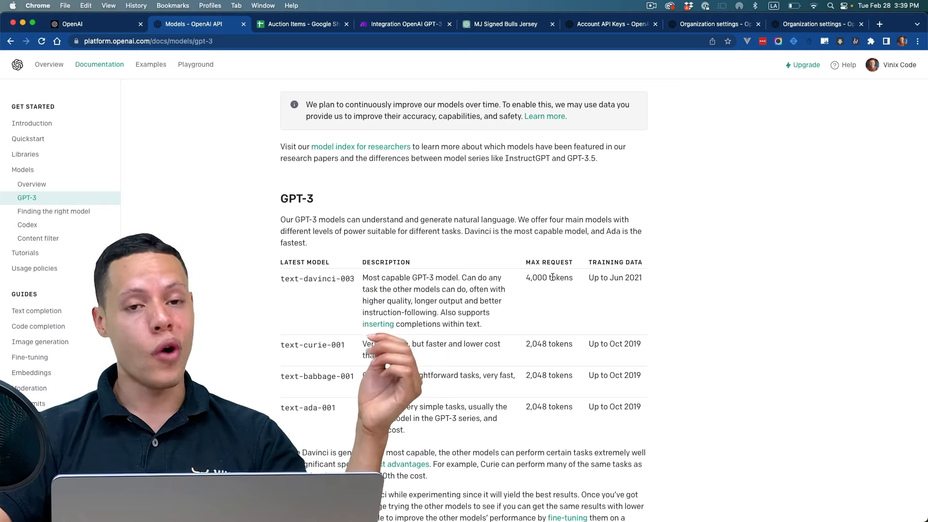
pyautogui.scroll(-1, 357, 285)
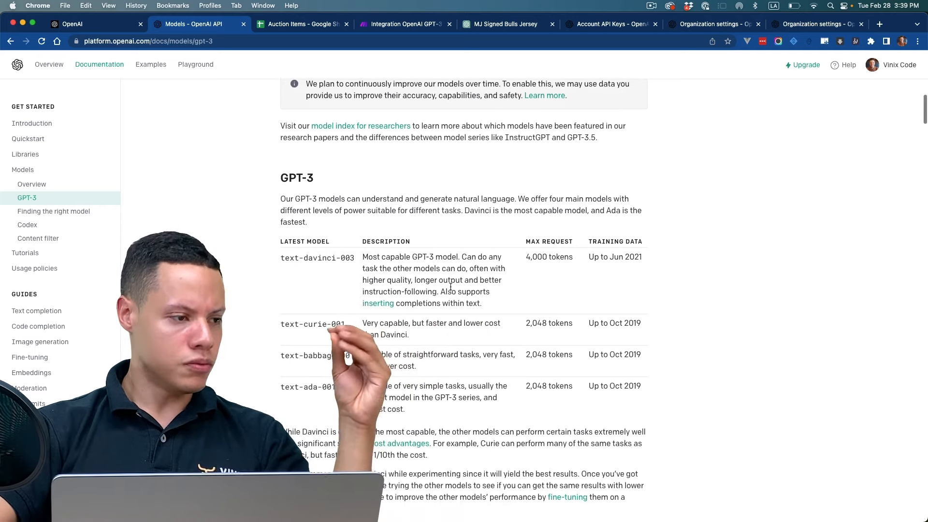
pyautogui.moveTo(294, 261); pyautogui.dragTo(345, 261)
pyautogui.moveTo(294, 325); pyautogui.dragTo(430, 334)
pyautogui.click(342, 326)
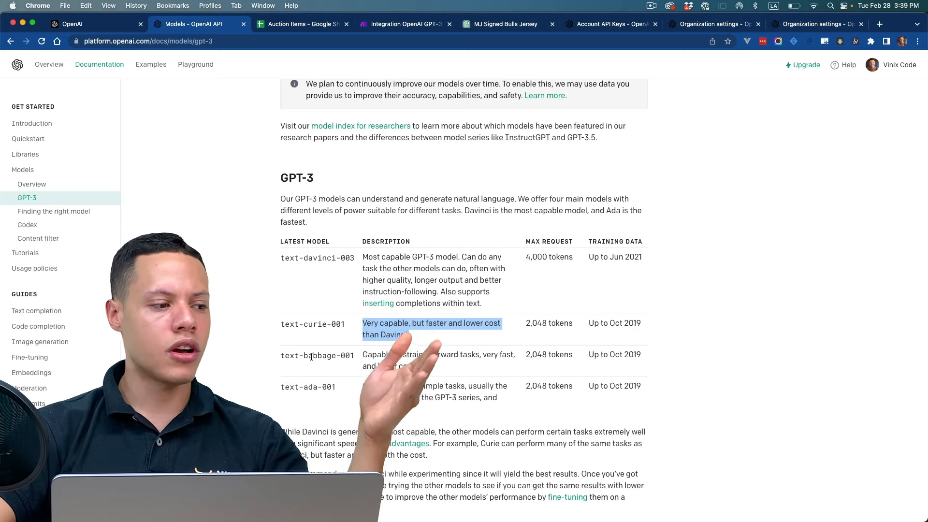
pyautogui.moveTo(363, 354); pyautogui.dragTo(486, 363)
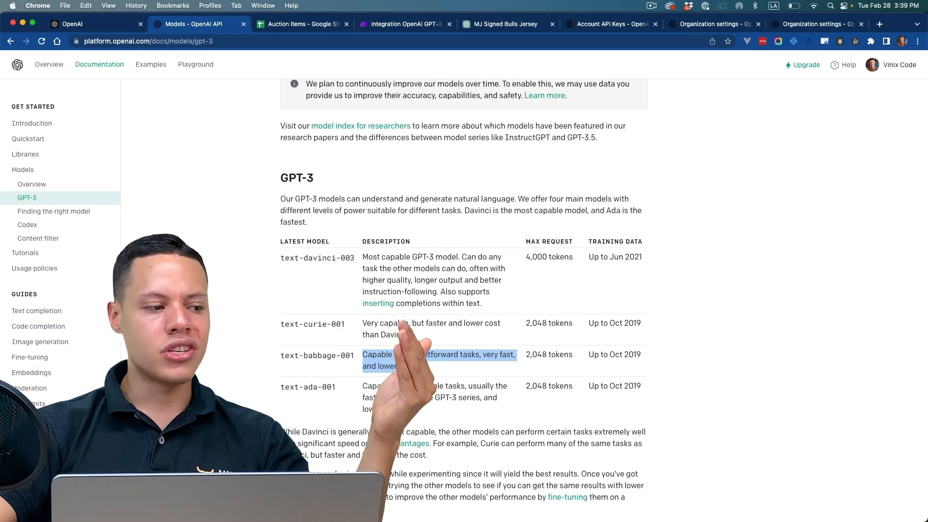
pyautogui.moveTo(368, 386); pyautogui.dragTo(475, 396)
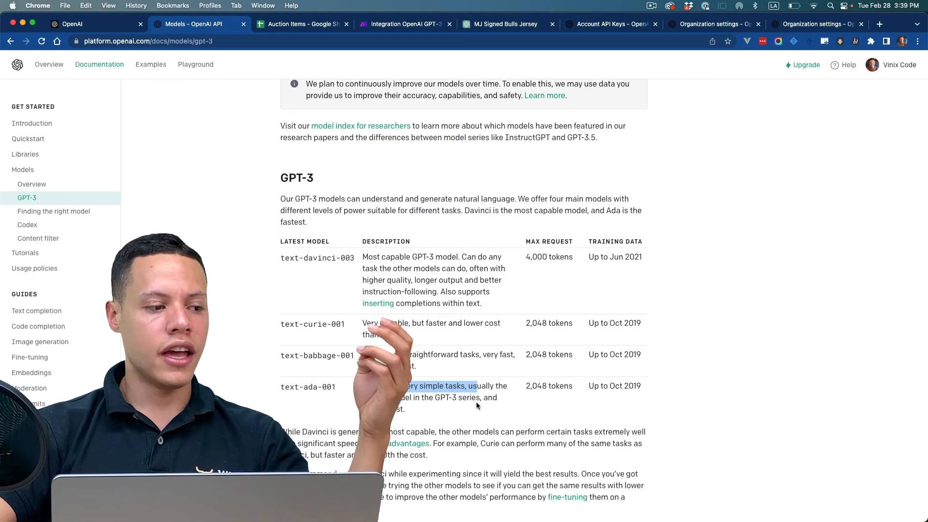
# Step: Finish viewing the GPT-3 models documentation and open the Pricing page on the OpenAI website
pyautogui.scroll(-3, 478, 405)
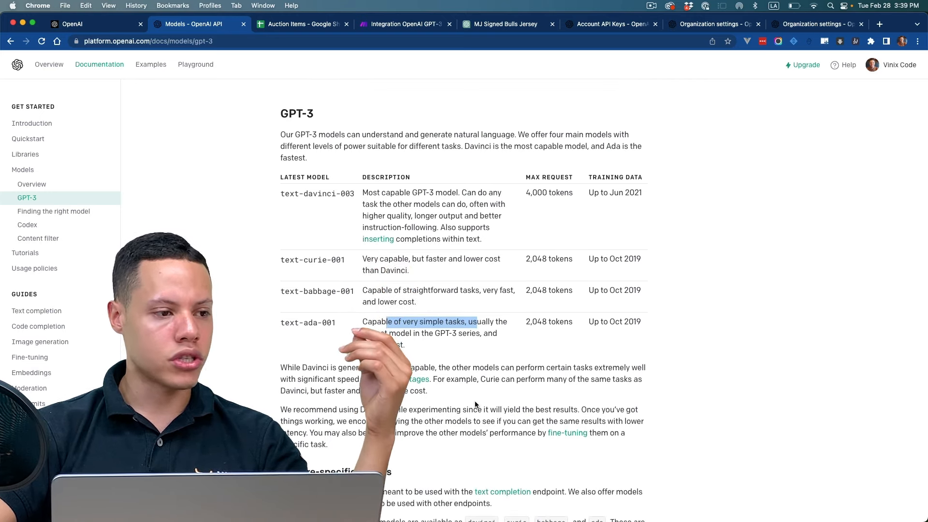
pyautogui.scroll(3, 476, 405)
pyautogui.scroll(5, 476, 405)
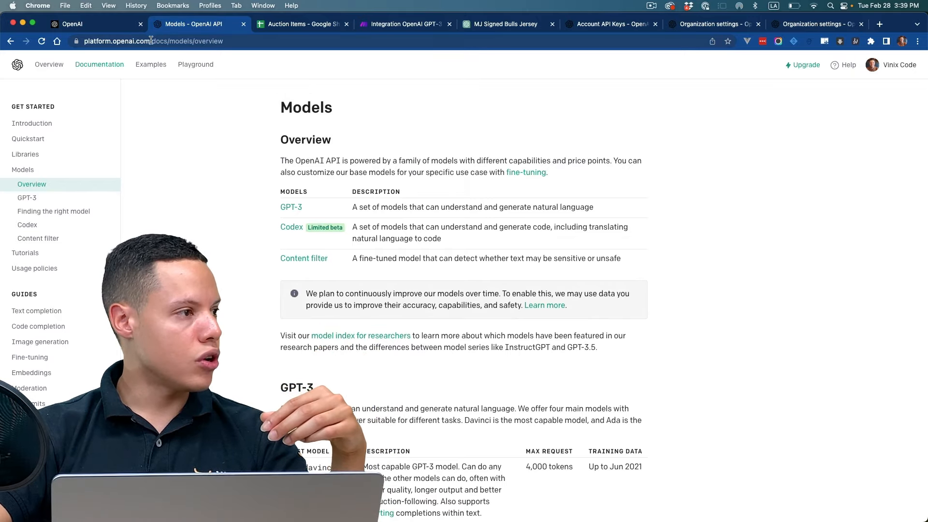
pyautogui.click(109, 30)
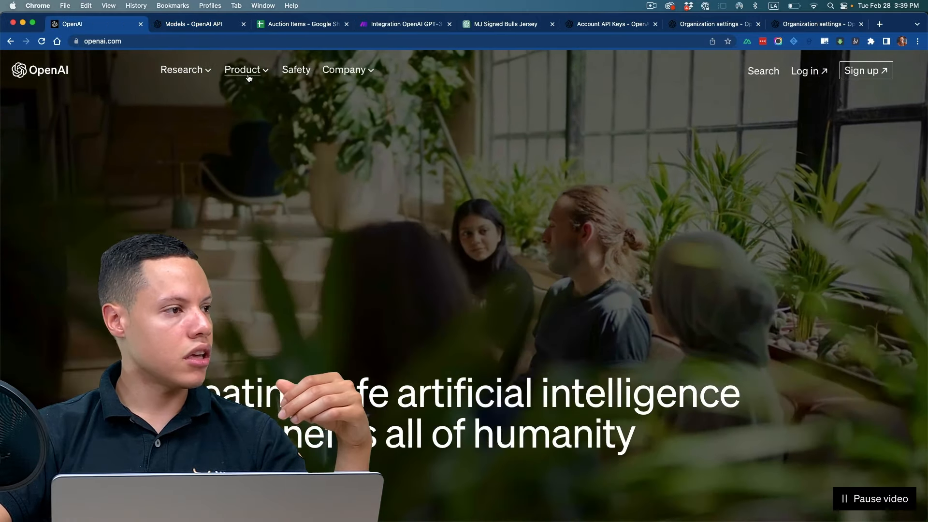
pyautogui.click(244, 69)
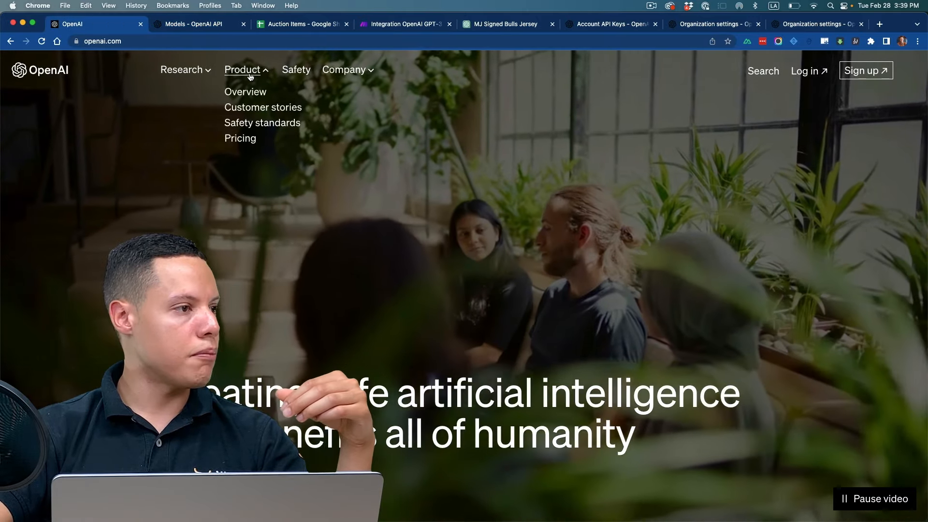
pyautogui.click(248, 140)
# Step: Examine the DALL·E API image prices by resolution in the Image models section of the Pricing page
pyautogui.scroll(-5, 423, 295)
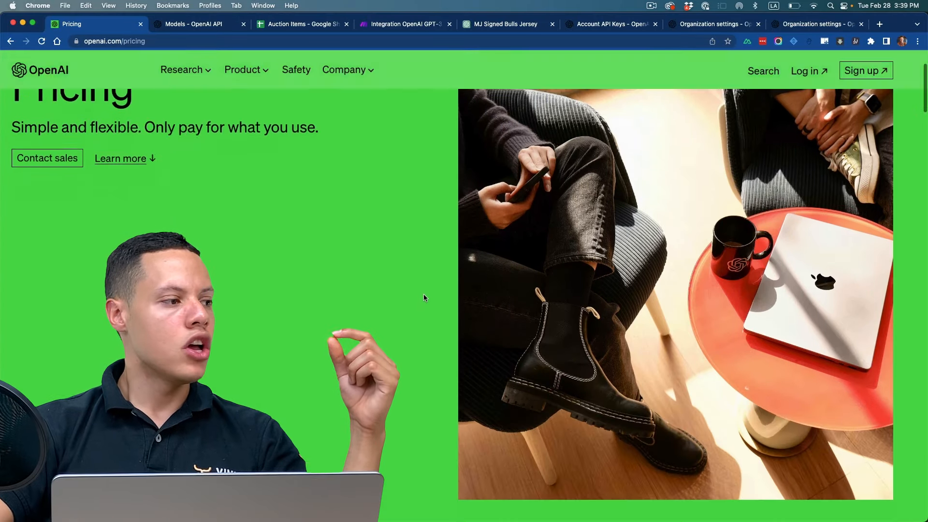
pyautogui.scroll(-7, 428, 290)
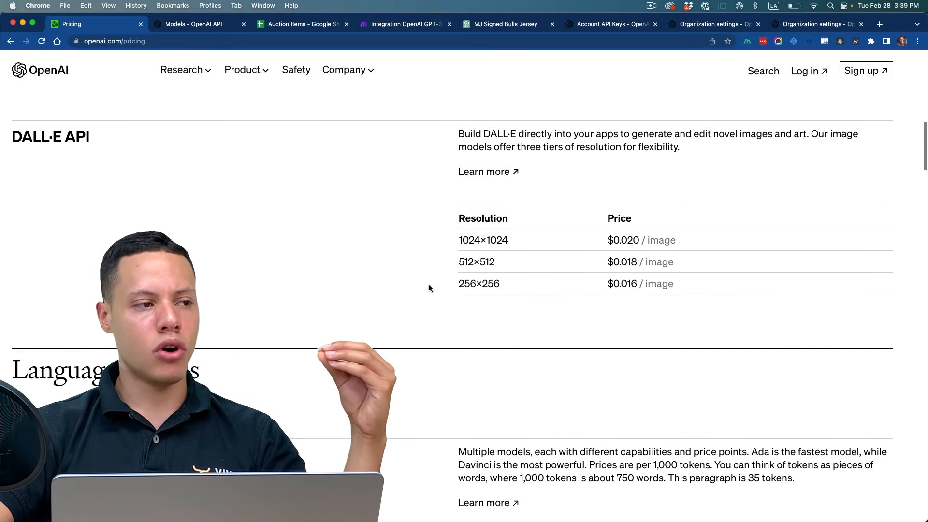
pyautogui.scroll(1, 428, 288)
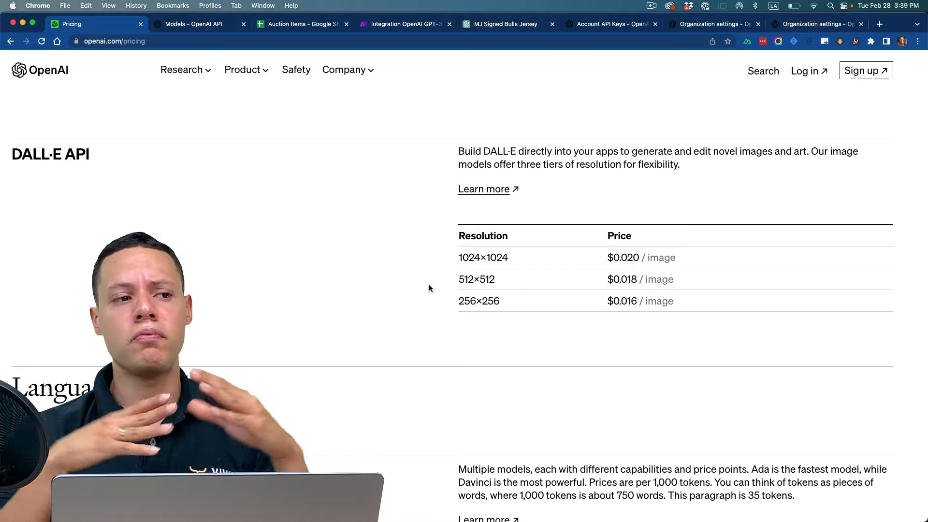
pyautogui.scroll(3, 429, 288)
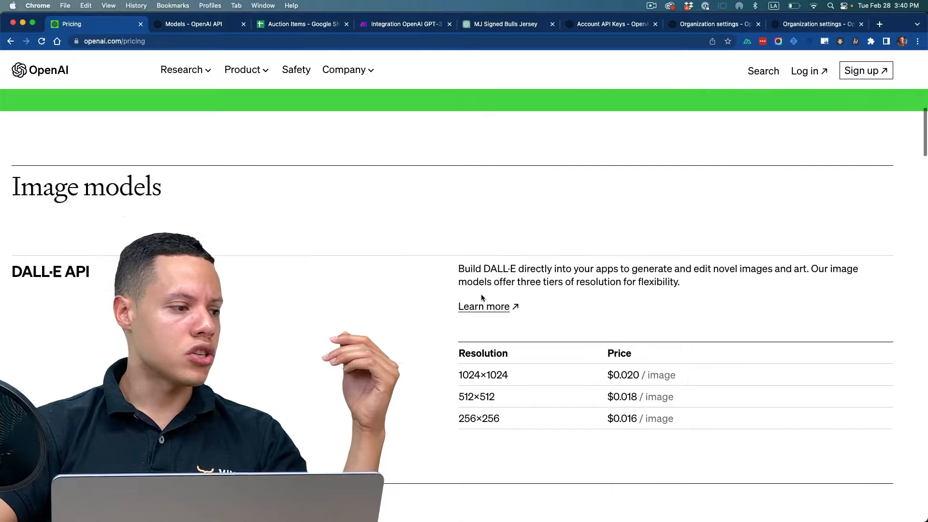
pyautogui.scroll(-4, 481, 300)
pyautogui.scroll(-3, 480, 315)
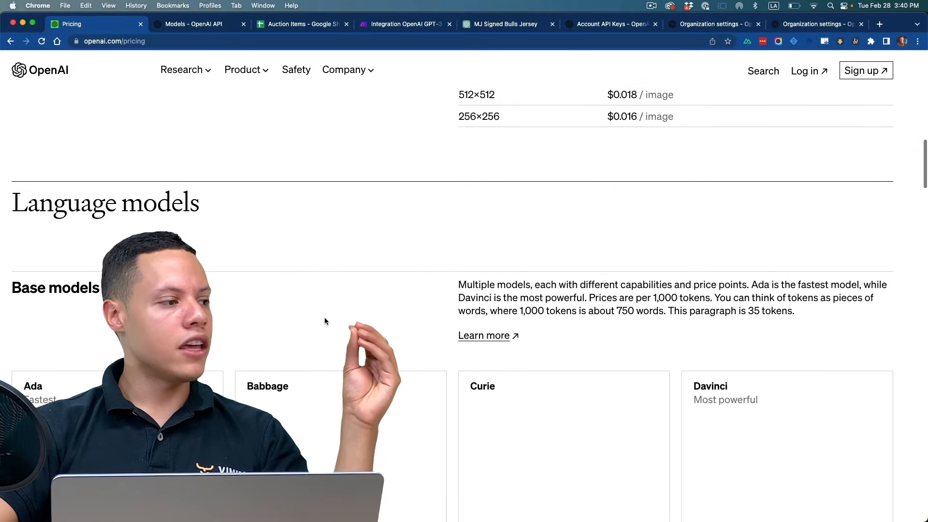
pyautogui.scroll(3, 324, 319)
pyautogui.scroll(2, 328, 315)
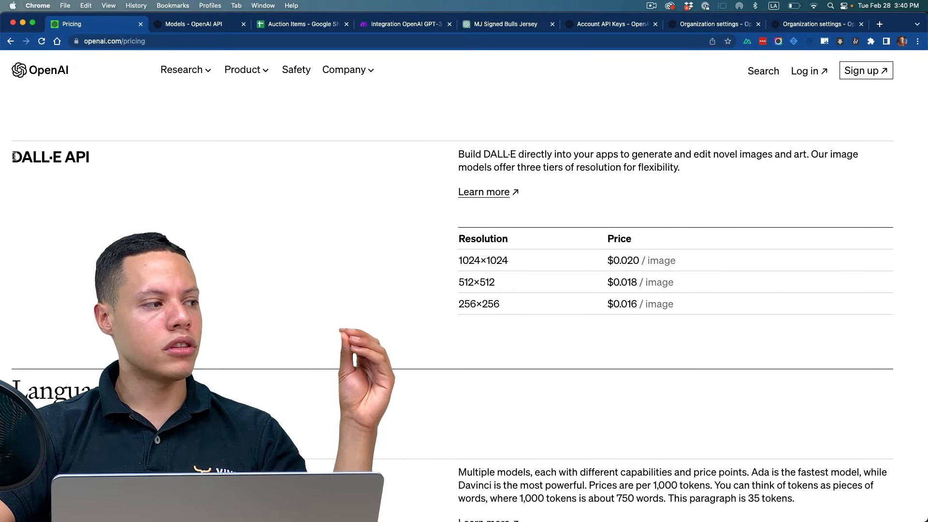
pyautogui.moveTo(12, 157); pyautogui.dragTo(132, 157)
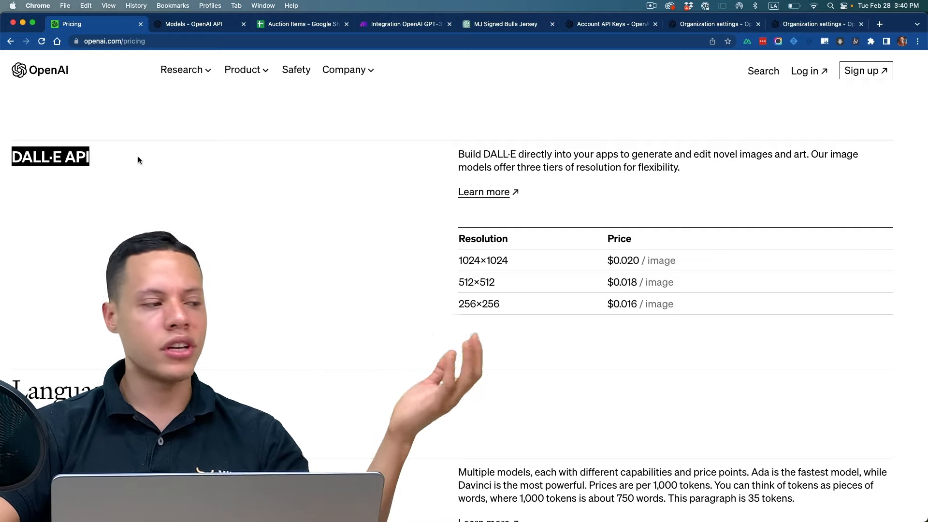
# Step: Compare the Ada, Babbage, Curie and Davinci base models under Language models, including the price of Davinci
pyautogui.scroll(-3, 127, 198)
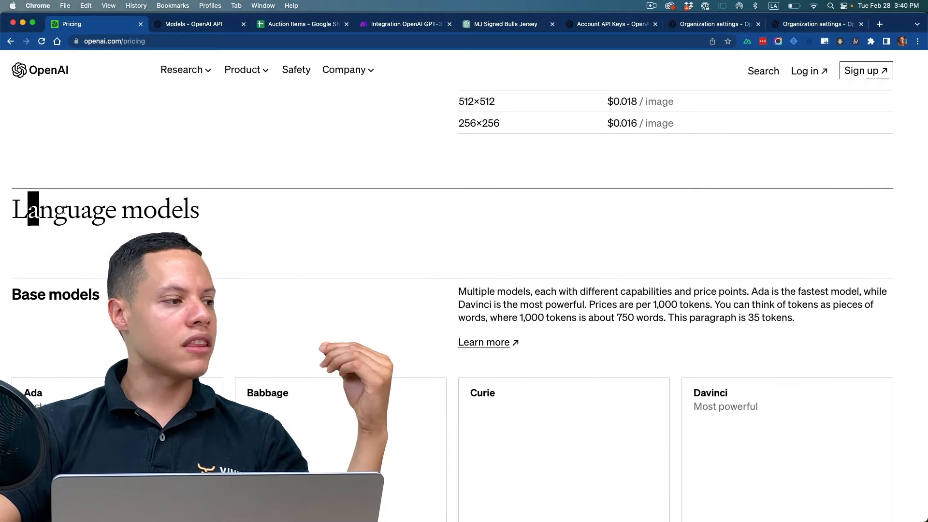
pyautogui.moveTo(28, 209); pyautogui.dragTo(193, 209)
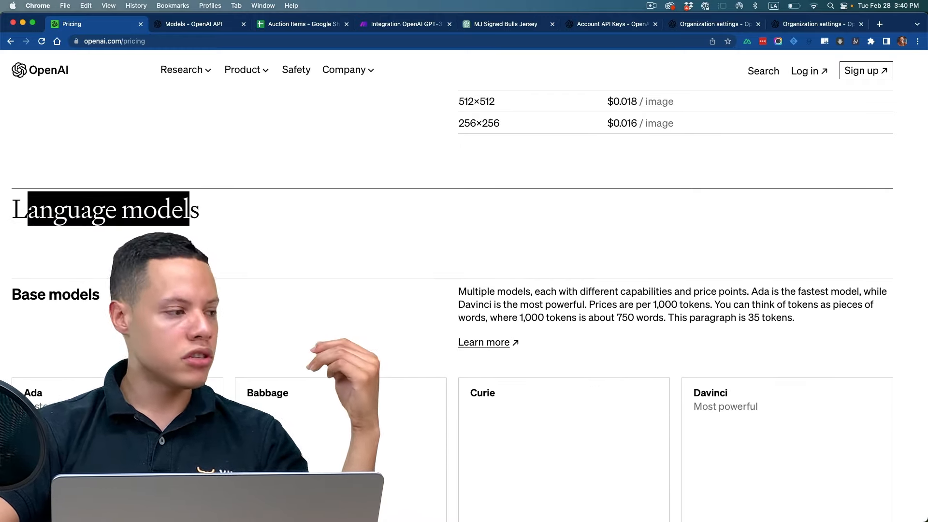
pyautogui.scroll(-1, 91, 287)
pyautogui.scroll(-2, 91, 287)
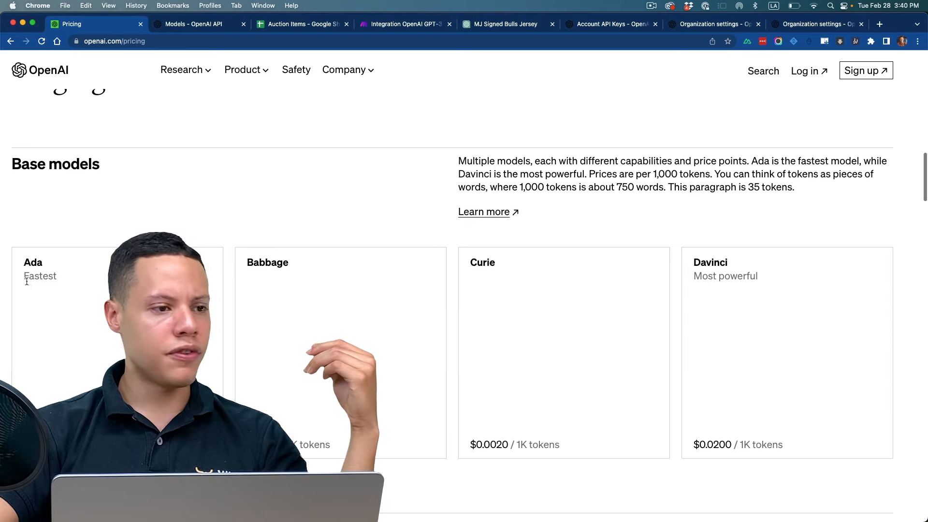
pyautogui.moveTo(29, 276); pyautogui.dragTo(479, 286)
pyautogui.moveTo(692, 280); pyautogui.dragTo(765, 279)
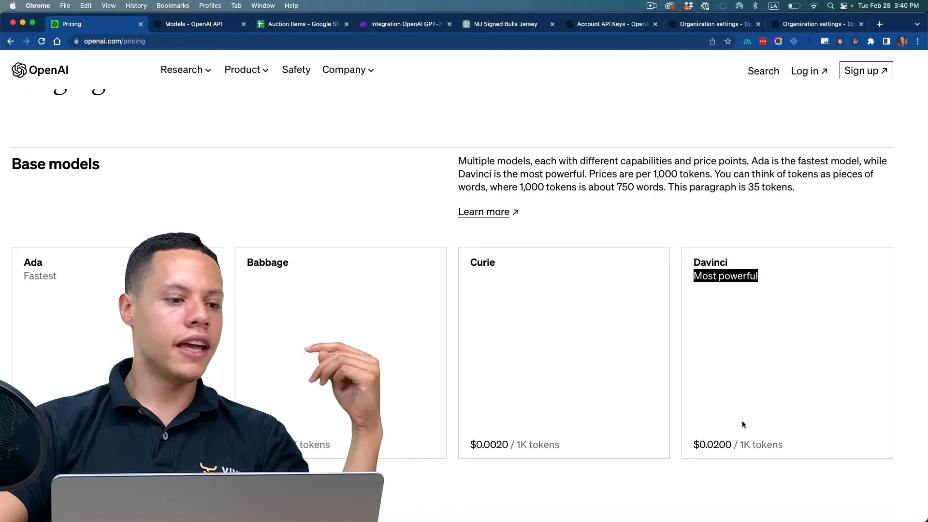
pyautogui.moveTo(693, 444); pyautogui.dragTo(733, 445)
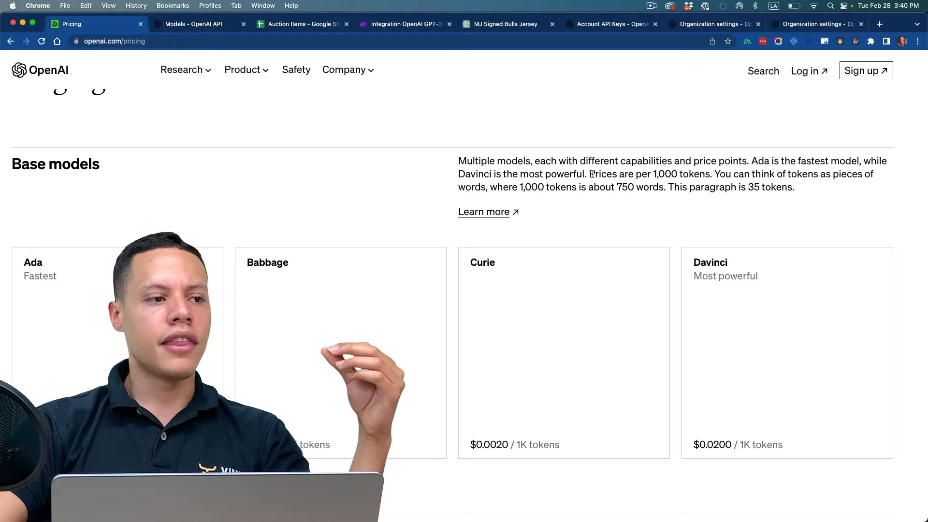
# Step: Read the Base models paragraph explaining how prices relate to tokens and words
pyautogui.moveTo(593, 174); pyautogui.dragTo(710, 178)
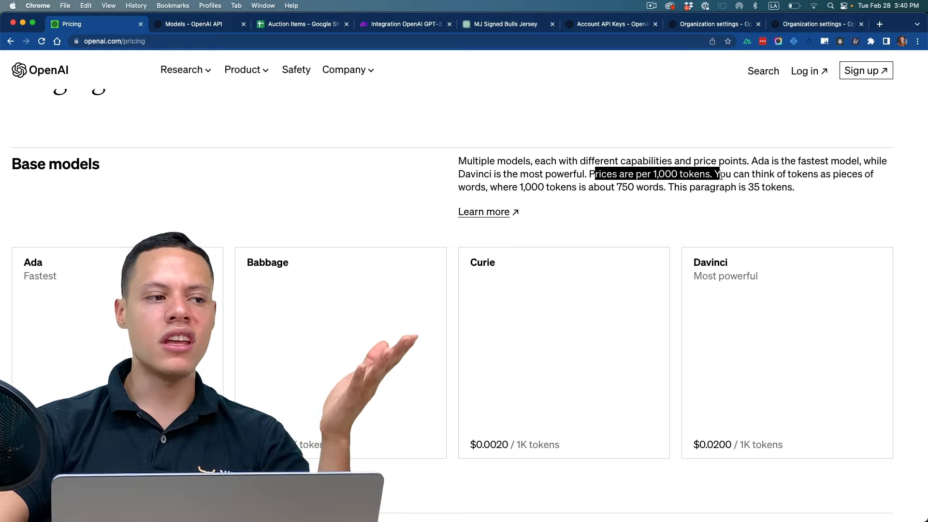
pyautogui.moveTo(721, 177); pyautogui.dragTo(649, 163)
pyautogui.click(811, 190)
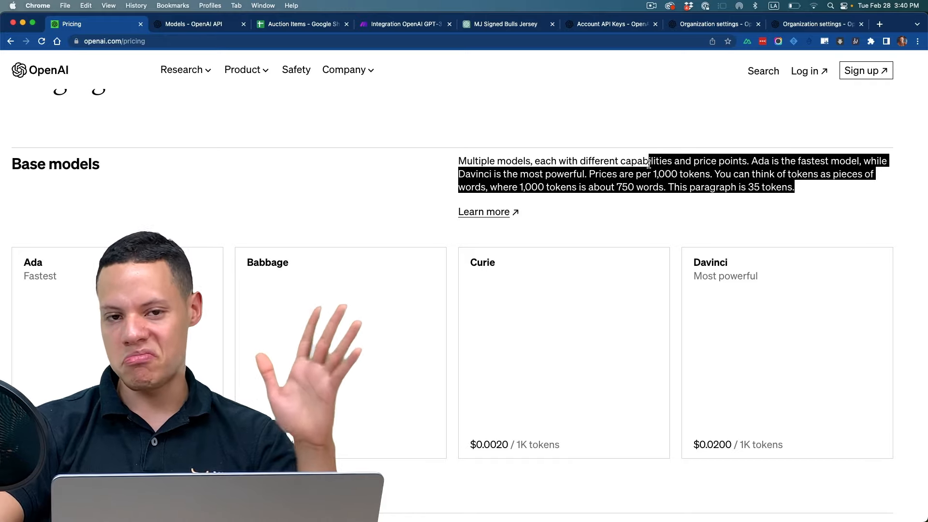
pyautogui.click(629, 182)
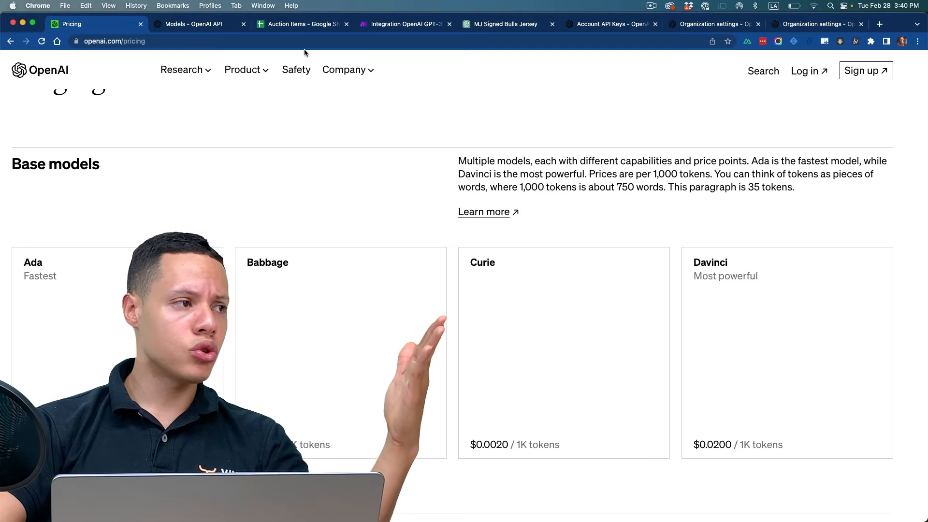
# Step: Open the OpenAI account management area from the Models documentation and view the API usage page
pyautogui.click(229, 30)
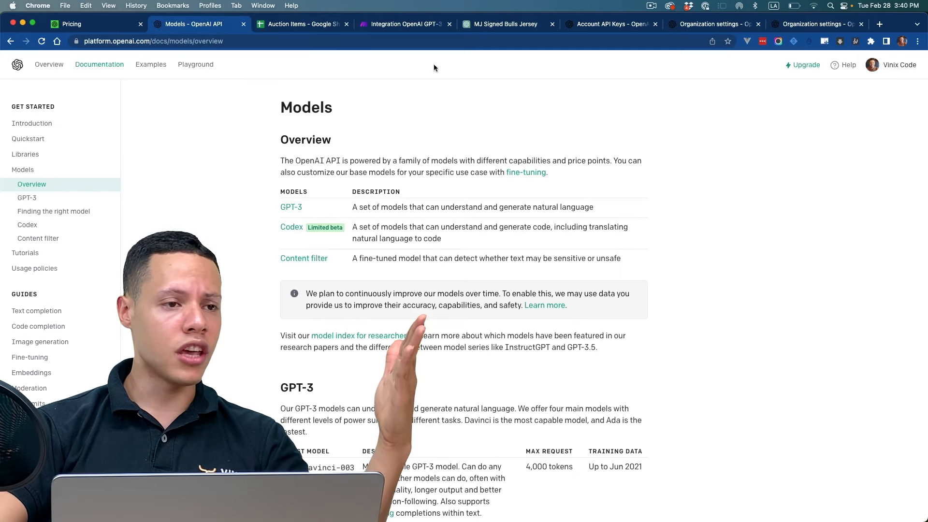
pyautogui.click(890, 66)
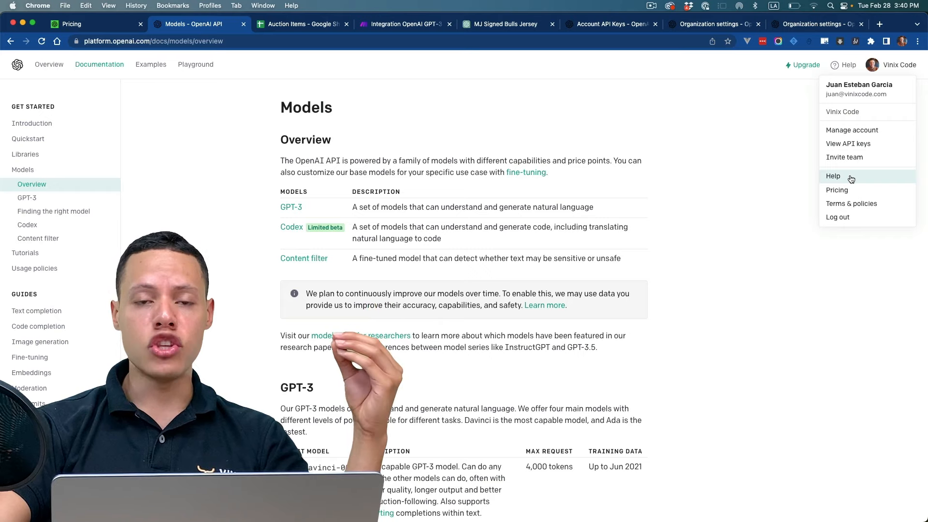
pyautogui.click(856, 130)
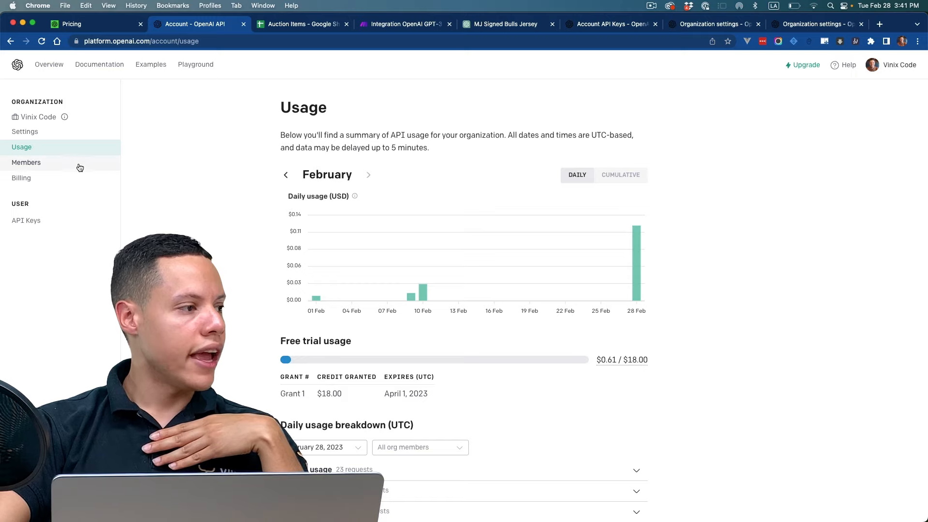
# Step: Open the Usage limits page in the account's billing section and read the requirements for setting spending limits
pyautogui.click(43, 177)
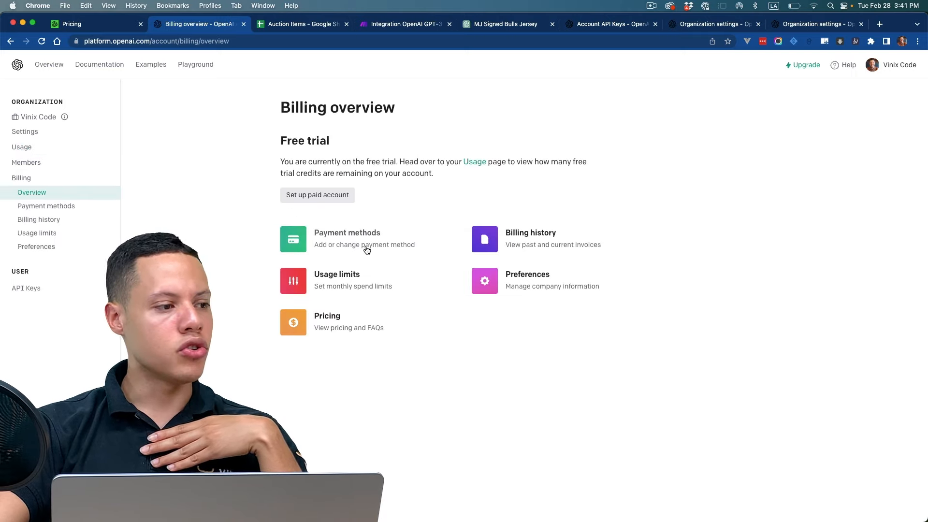
pyautogui.click(295, 283)
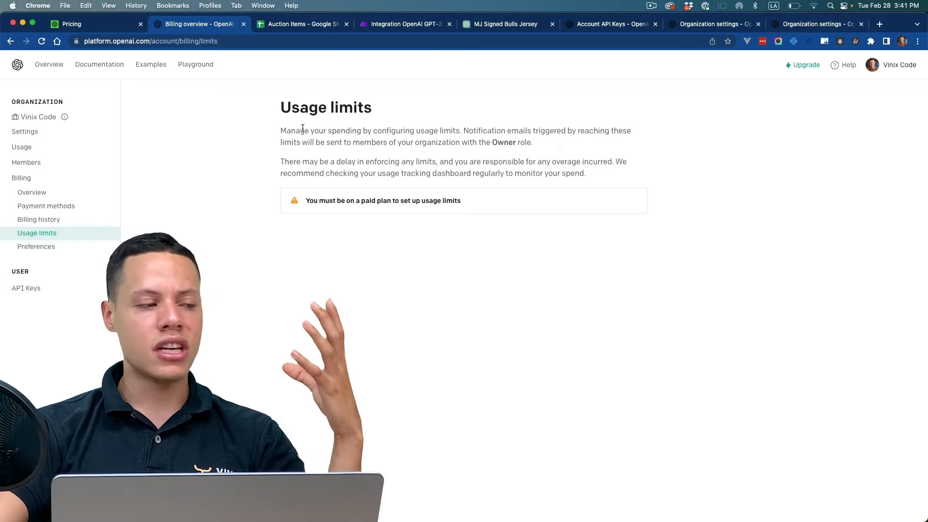
pyautogui.moveTo(307, 202); pyautogui.dragTo(468, 199)
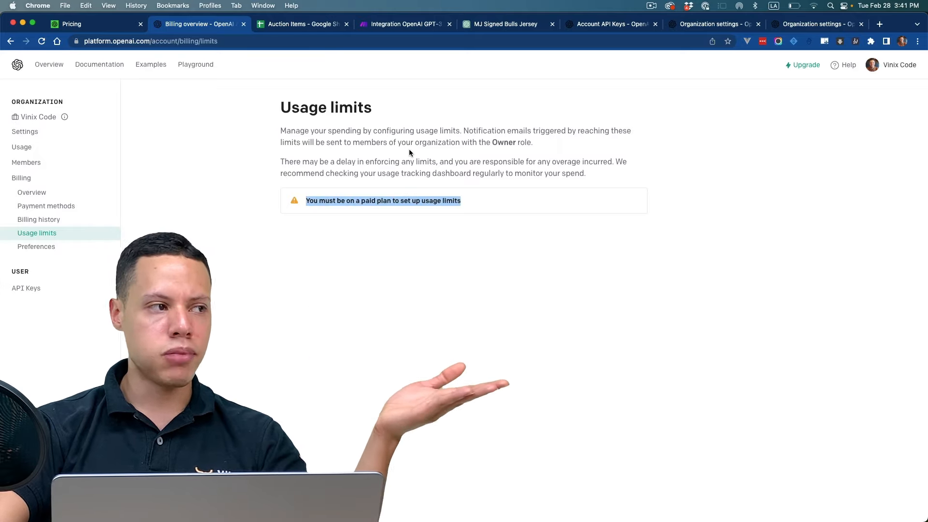
pyautogui.click(518, 24)
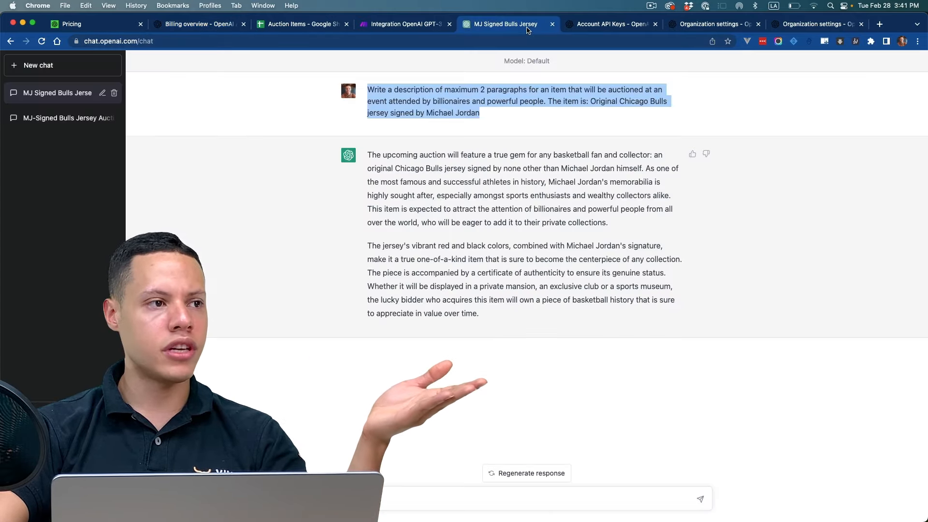
pyautogui.click(217, 26)
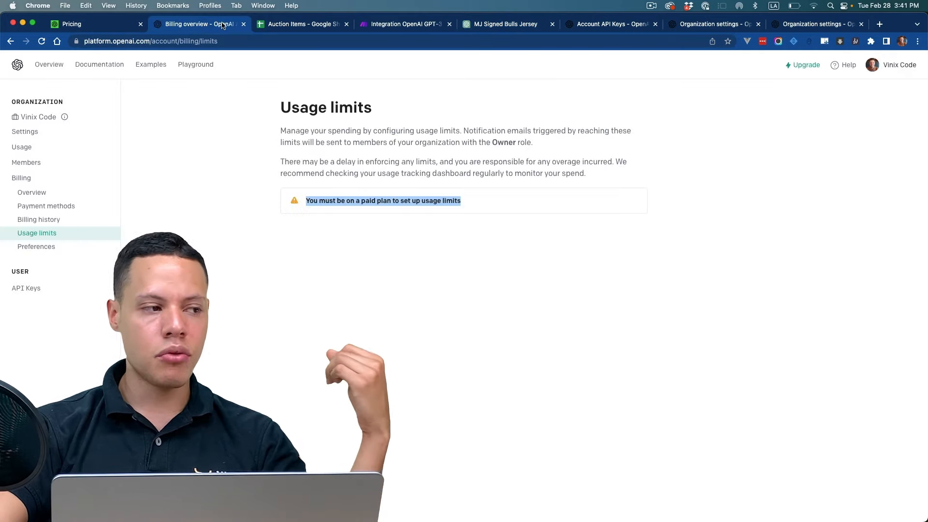
pyautogui.click(331, 183)
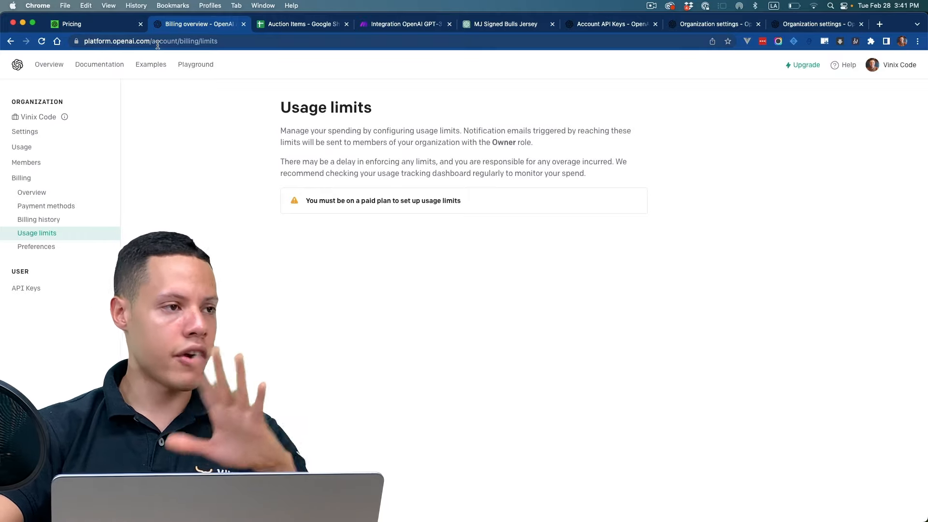
# Step: Return to the Make scenario and set the OpenAI GPT-3 module's model to text-davinci-003
pyautogui.click(406, 24)
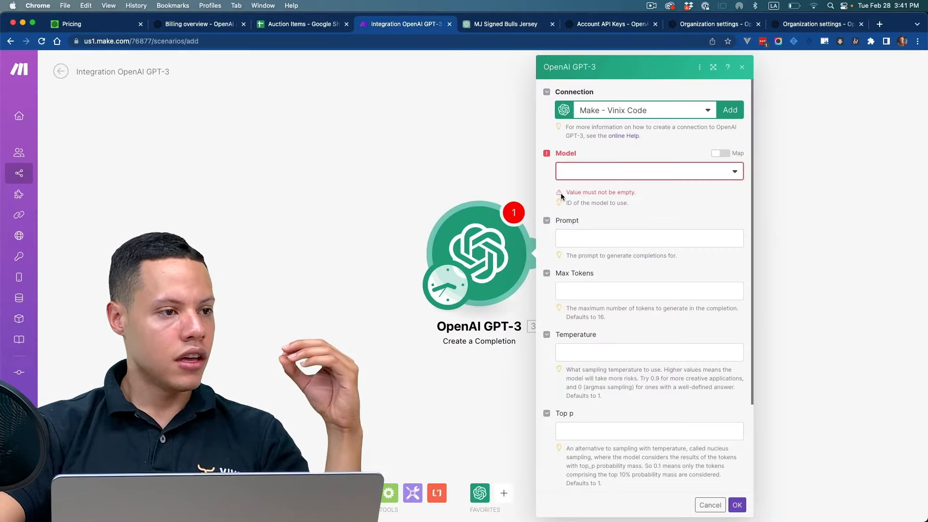
pyautogui.click(602, 176)
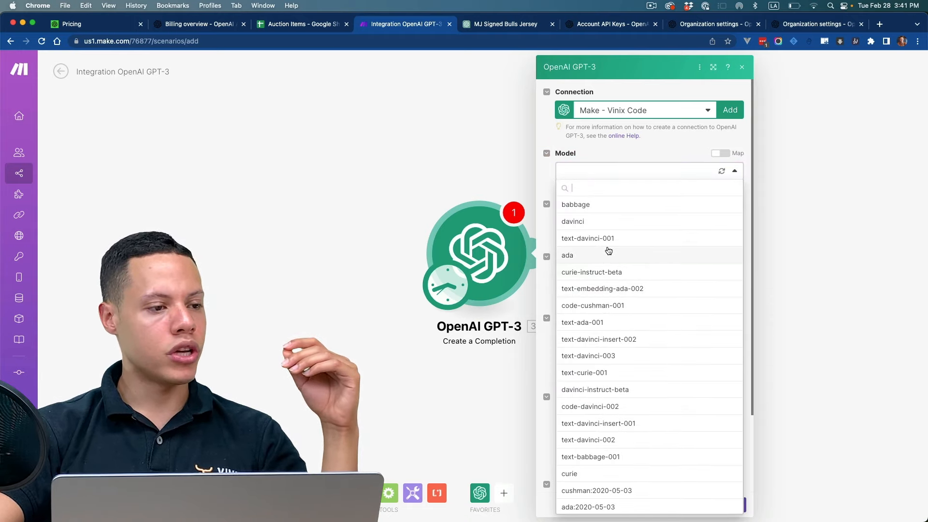
pyautogui.click(610, 356)
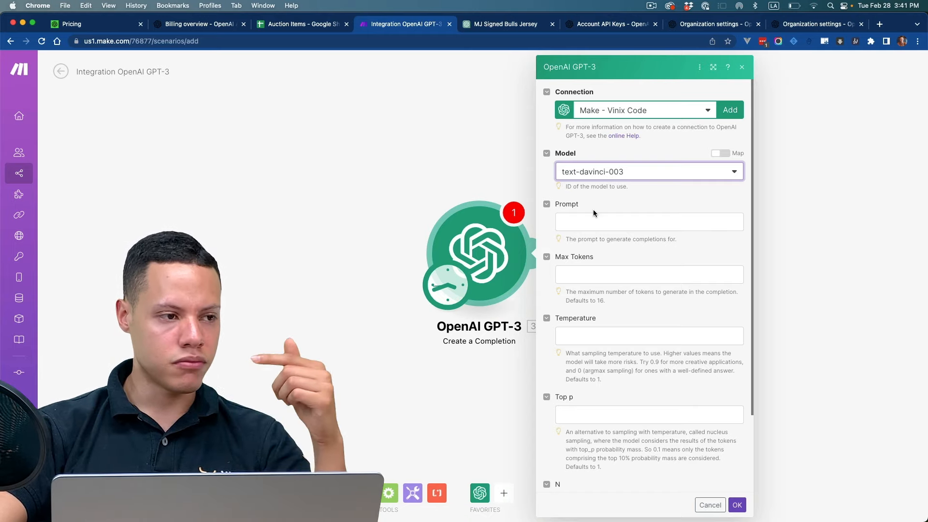
# Step: Copy the auction description prompt for the signed Chicago Bulls jersey from the ChatGPT chat into the GPT-3 module's Prompt field
pyautogui.click(579, 224)
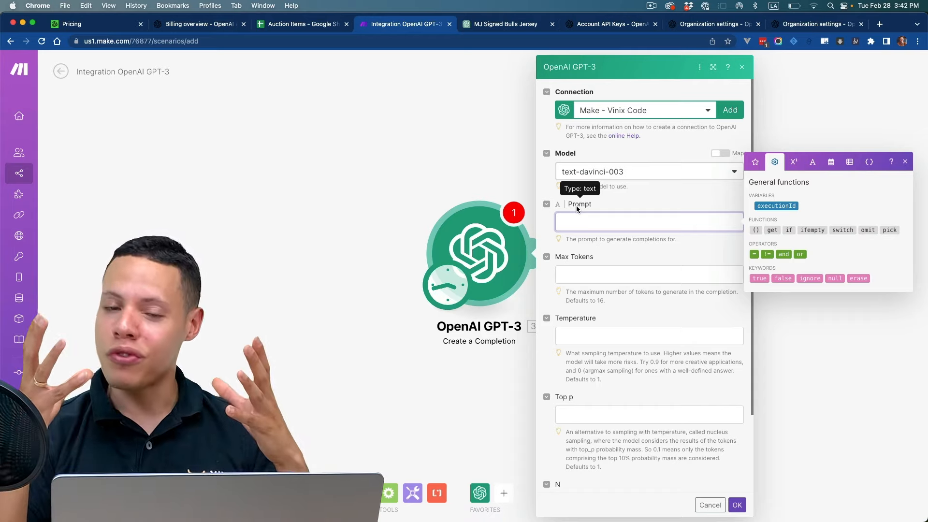
pyautogui.click(196, 24)
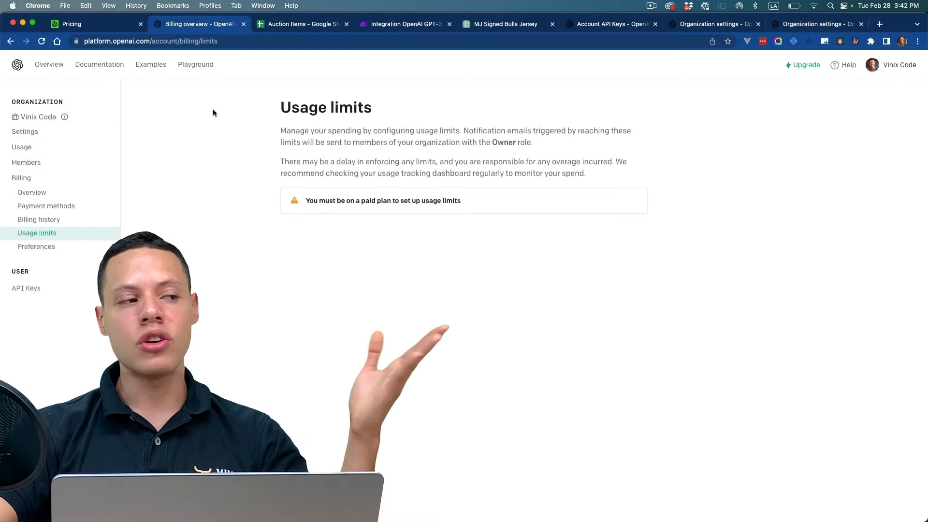
pyautogui.click(395, 24)
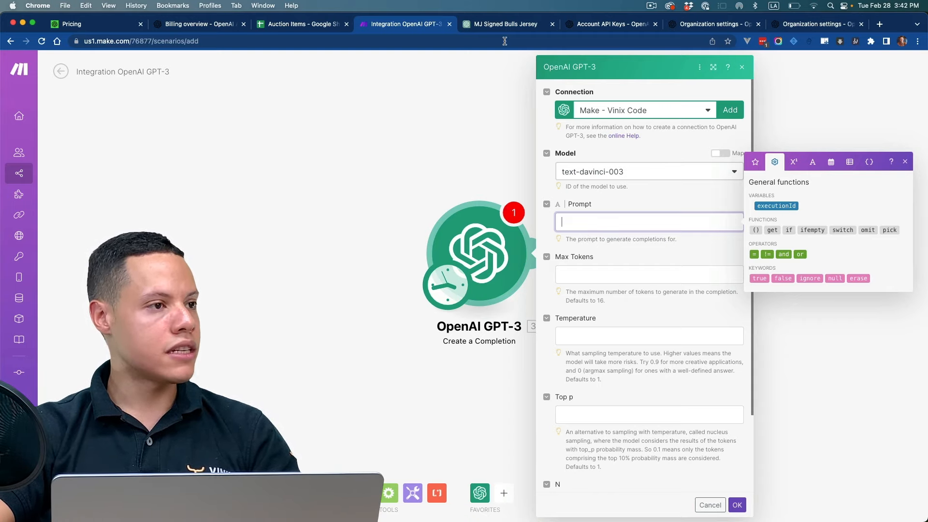
pyautogui.click(503, 24)
pyautogui.rightClick(470, 105)
pyautogui.click(483, 124)
pyautogui.click(438, 24)
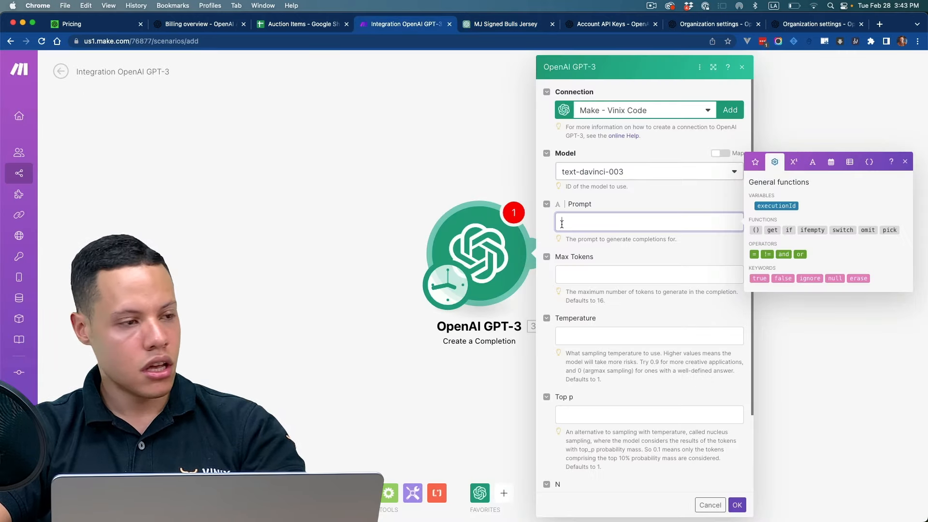
pyautogui.press('super+v')
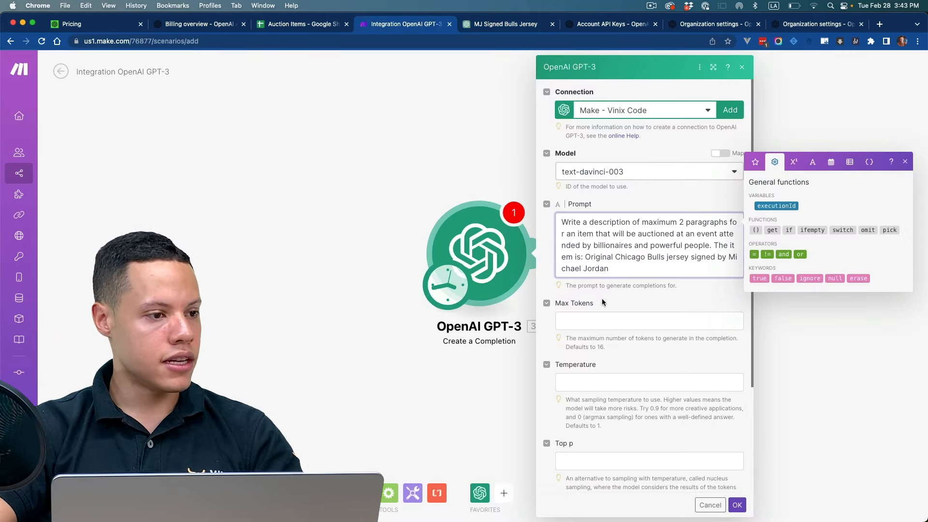
# Step: Set the OpenAI GPT-3 module's Max Tokens to 100 and Temperature to 0.7
pyautogui.click(585, 320)
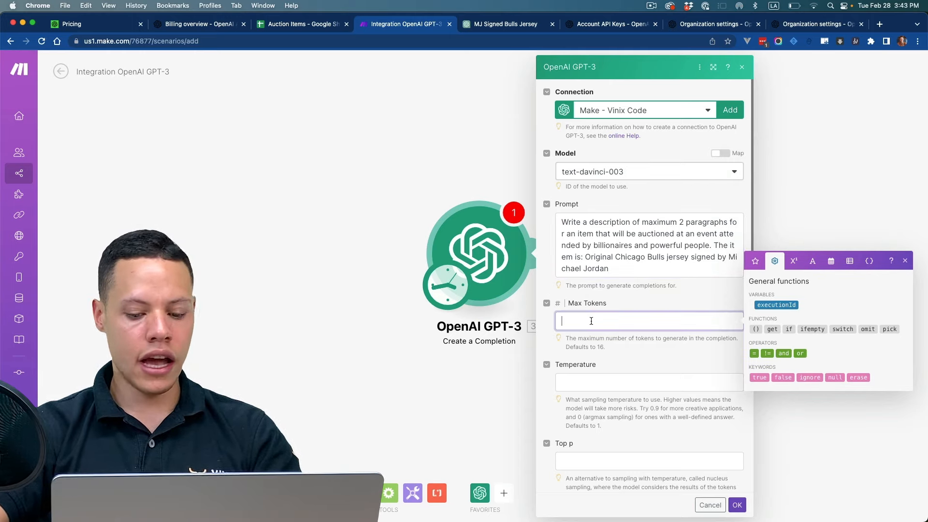
pyautogui.click(637, 341)
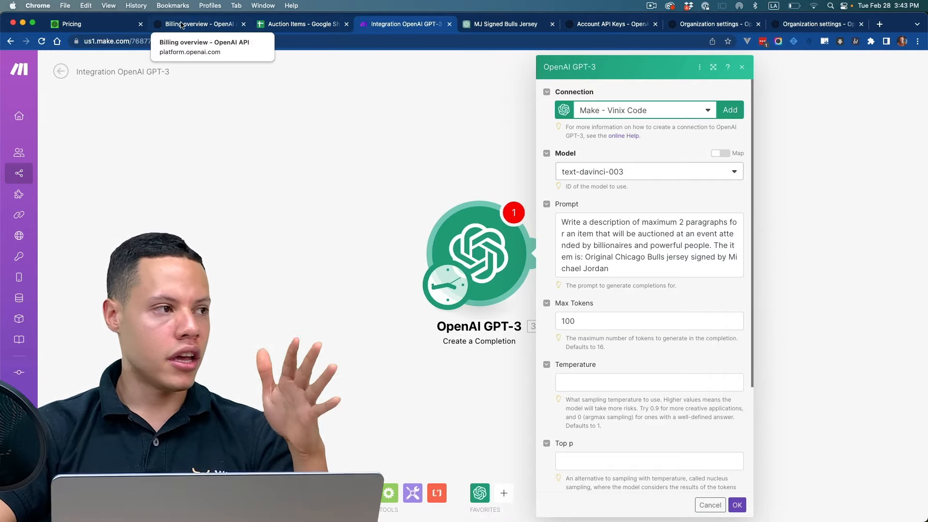
pyautogui.click(198, 24)
pyautogui.click(381, 24)
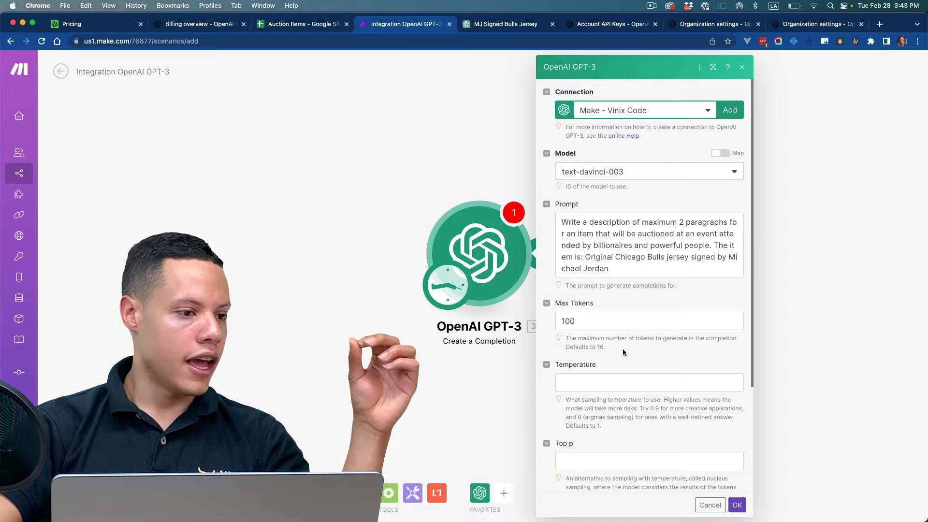
pyautogui.click(628, 386)
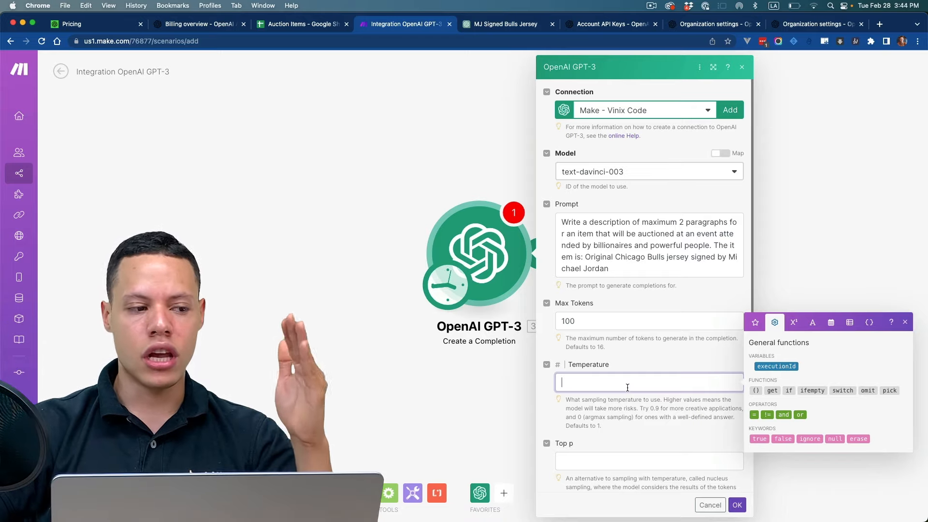
pyautogui.click(646, 435)
# Step: Set the number of completions per prompt (N) to 1 and save the OpenAI GPT-3 module's settings
pyautogui.scroll(-3, 695, 434)
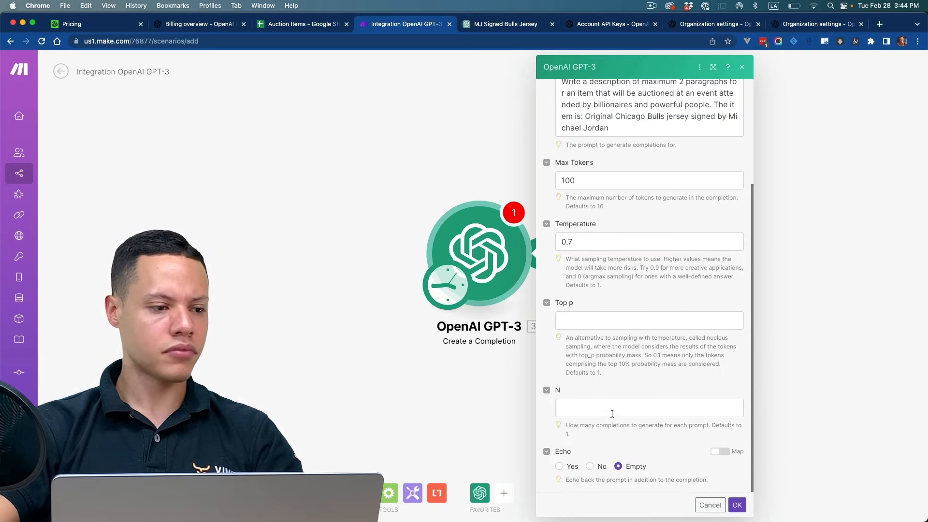
pyautogui.click(612, 412)
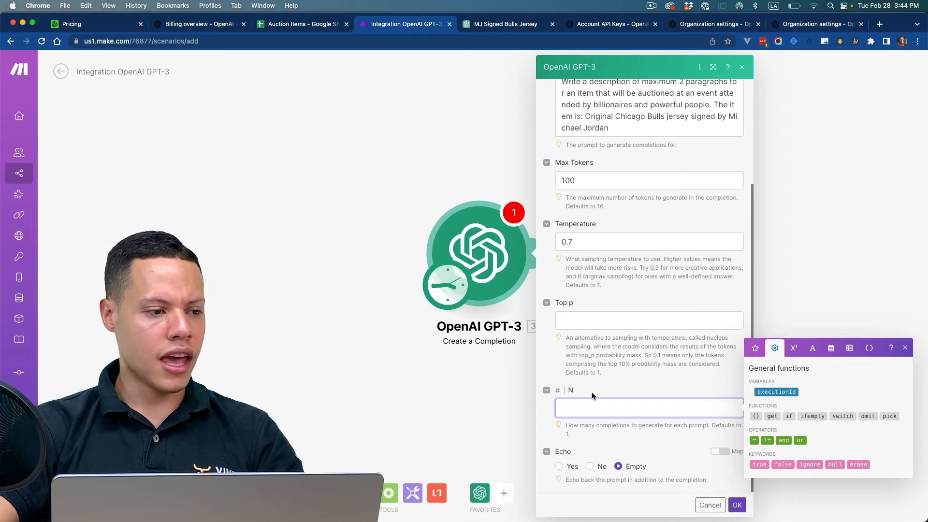
pyautogui.click(576, 391)
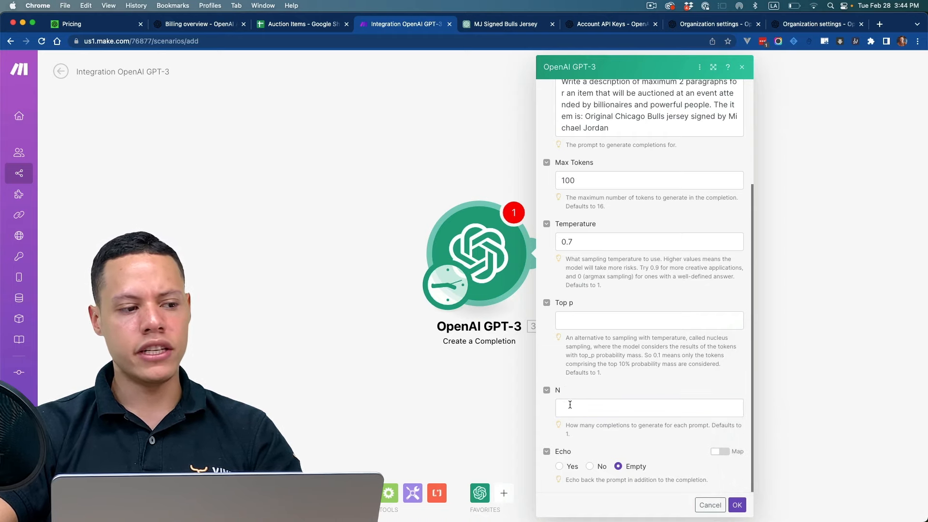
pyautogui.click(570, 405)
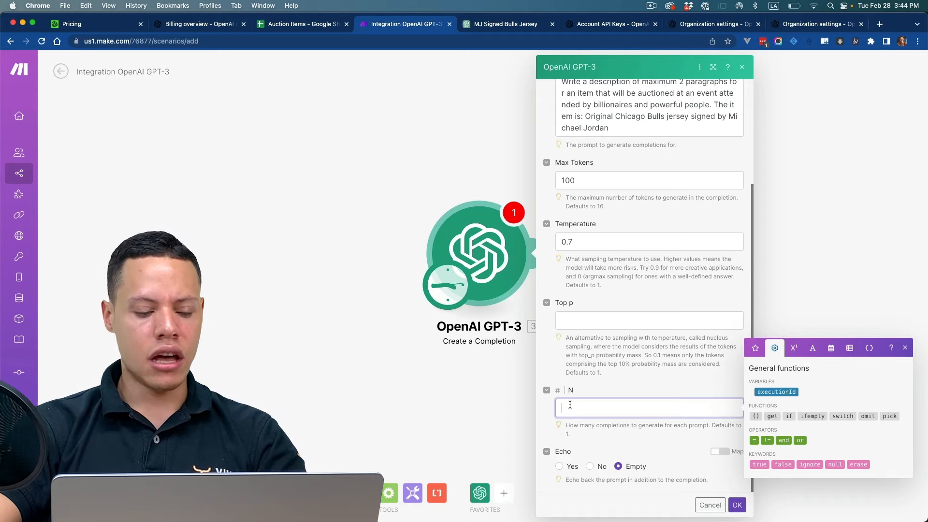
pyautogui.write('1')
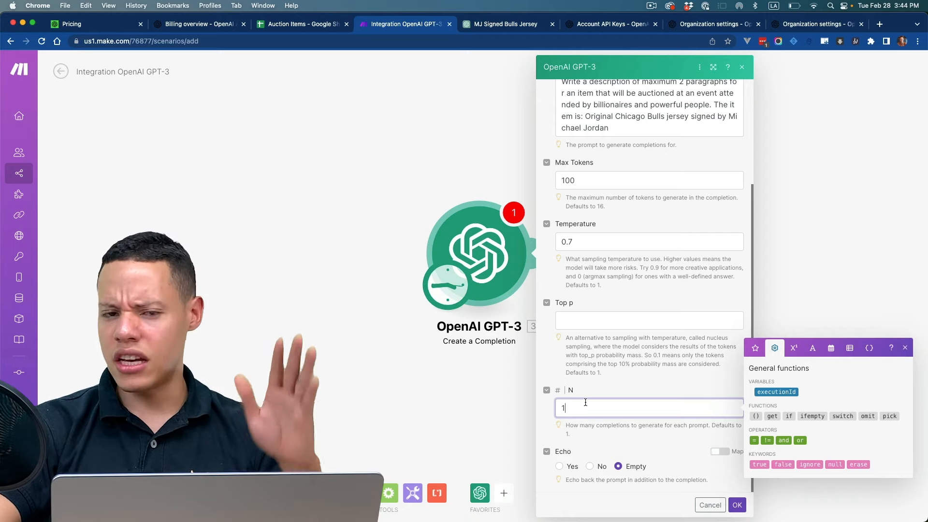
pyautogui.click(629, 439)
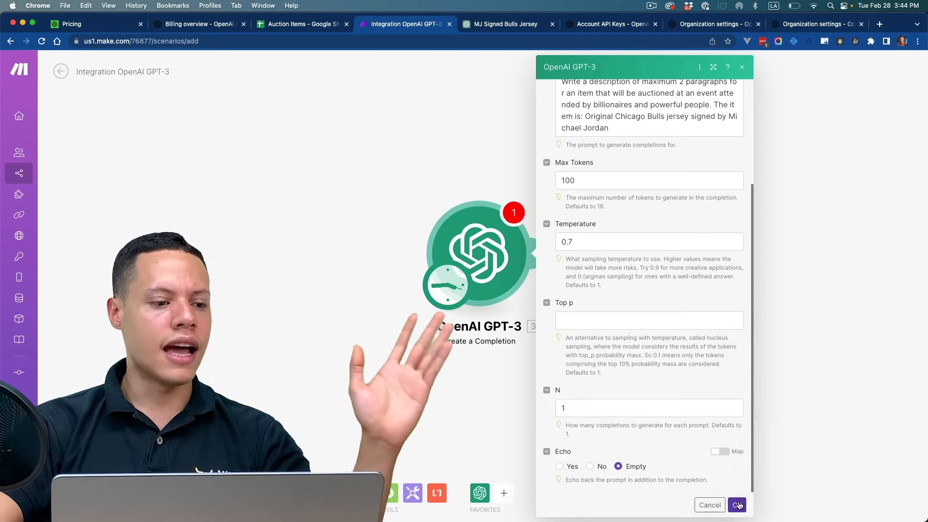
pyautogui.click(737, 504)
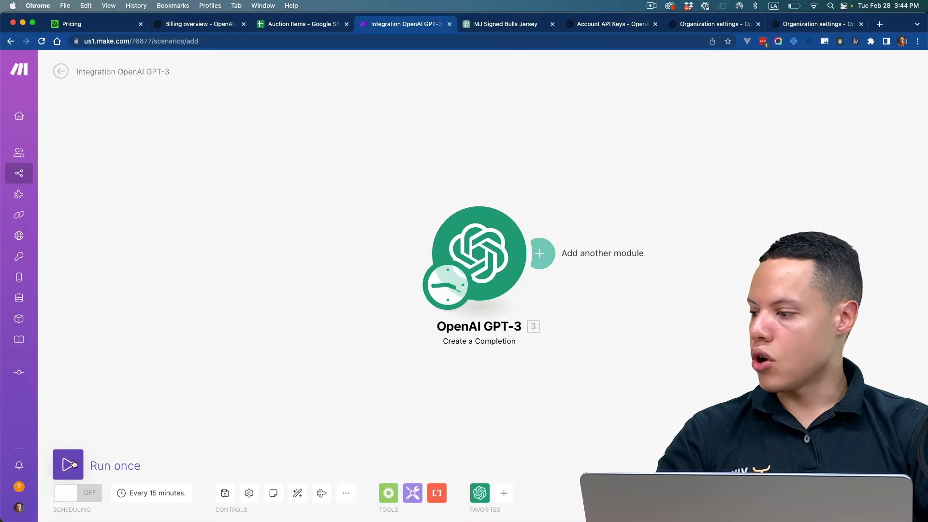
# Step: Run the scenario once and expand the first choice in the OpenAI GPT-3 output to read the generated description
pyautogui.click(69, 465)
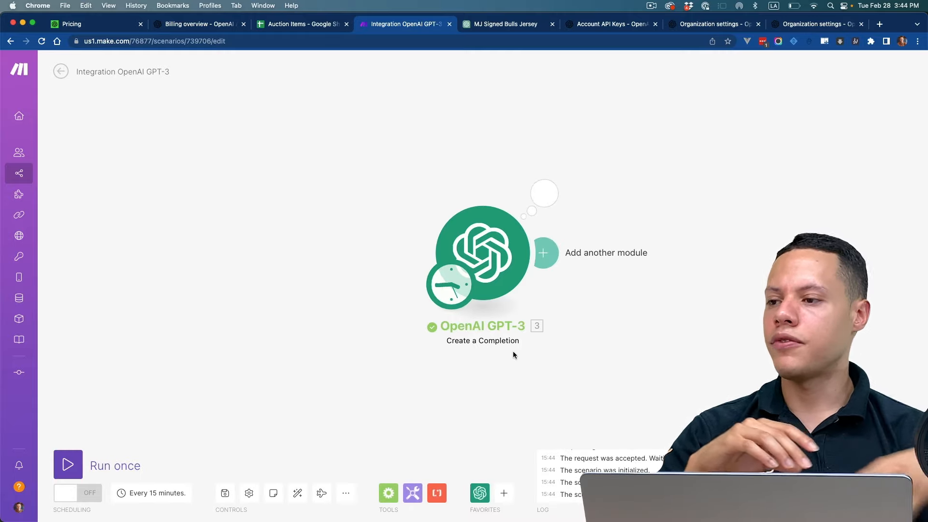
pyautogui.click(553, 191)
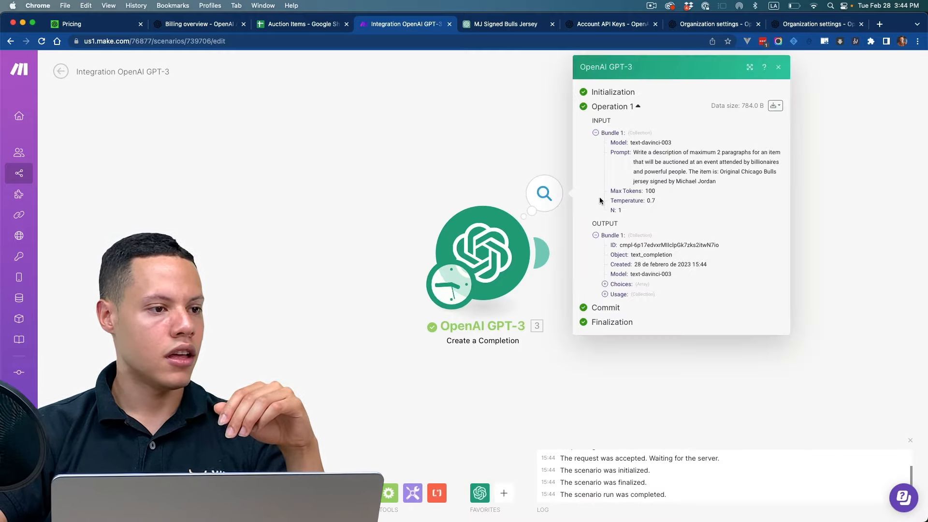
pyautogui.click(605, 284)
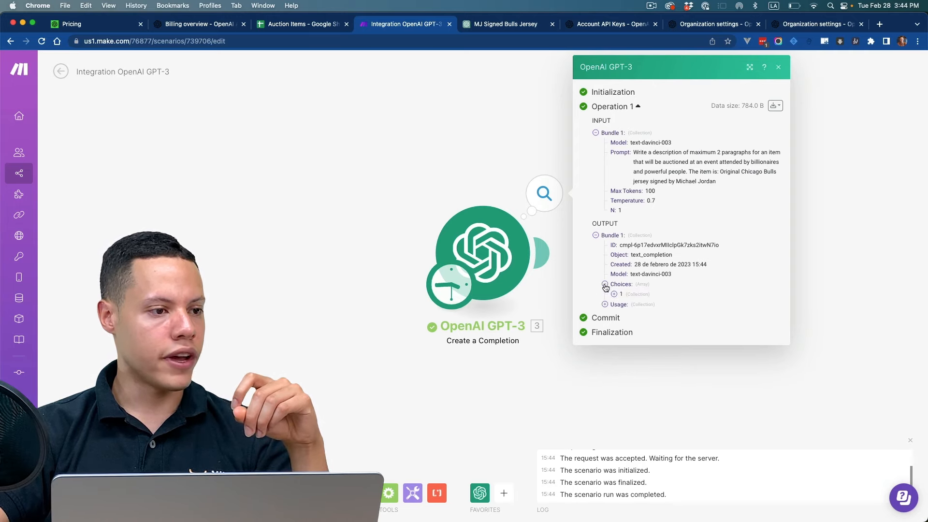
pyautogui.click(614, 294)
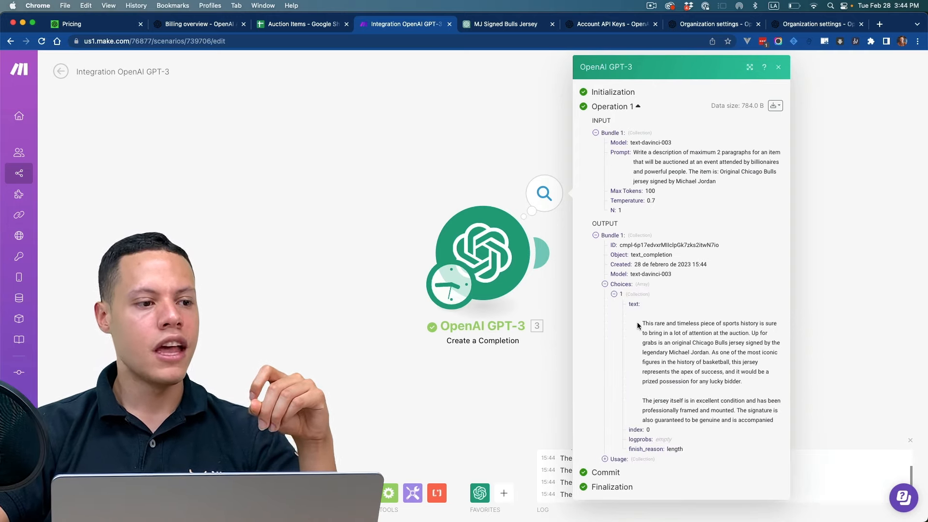
pyautogui.moveTo(645, 323); pyautogui.dragTo(672, 336)
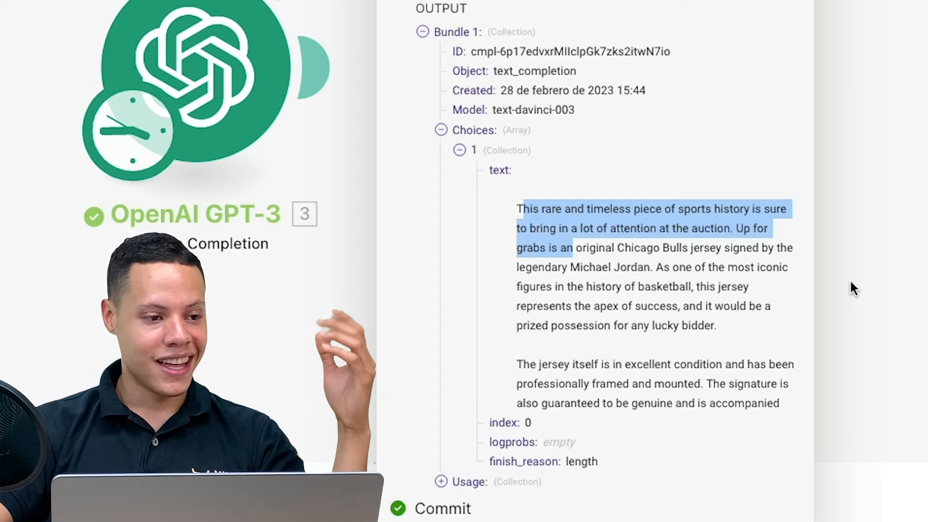
pyautogui.moveTo(523, 364); pyautogui.dragTo(765, 403)
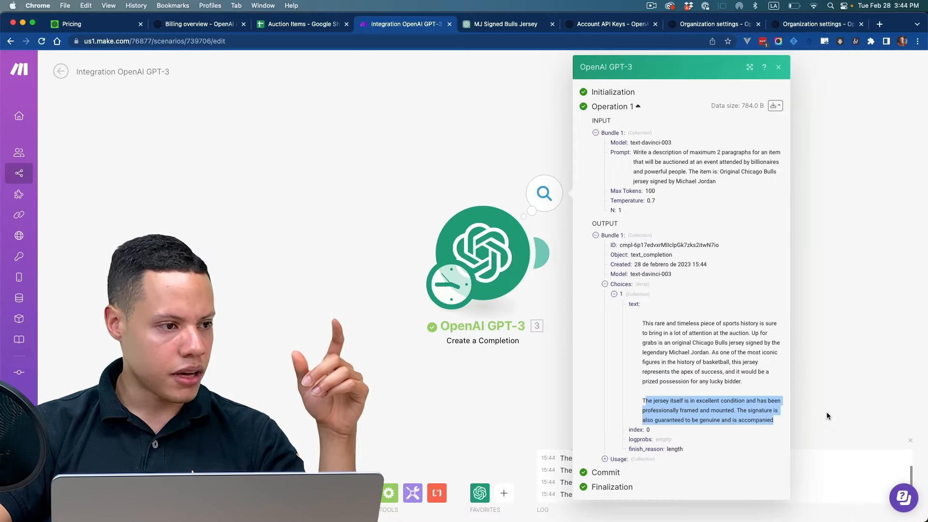
pyautogui.click(883, 387)
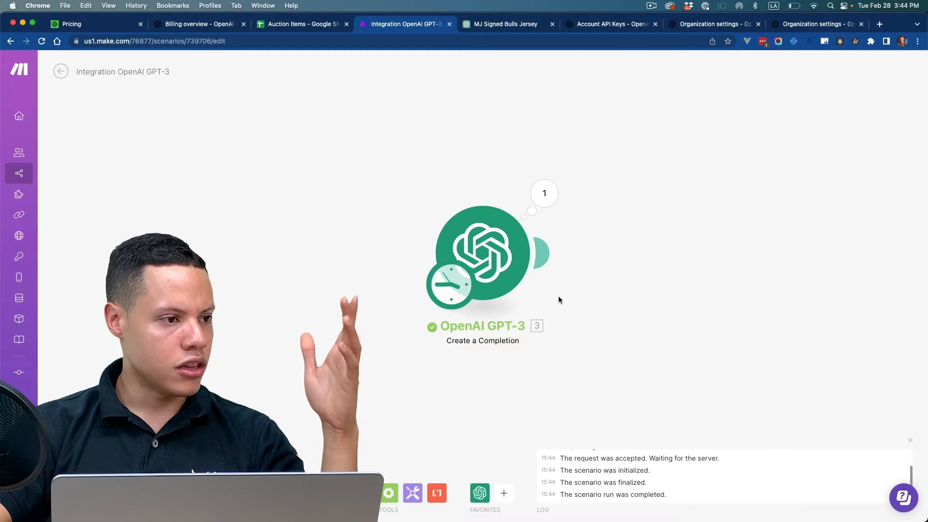
# Step: Set the OpenAI GPT-3 module's Max Tokens to 1000 and save the settings
pyautogui.click(511, 271)
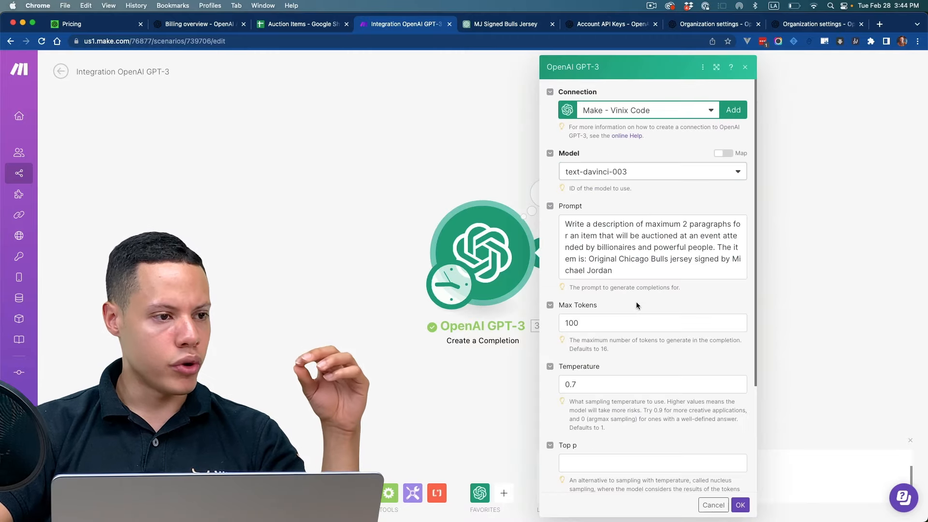
pyautogui.click(613, 317)
pyautogui.write('0')
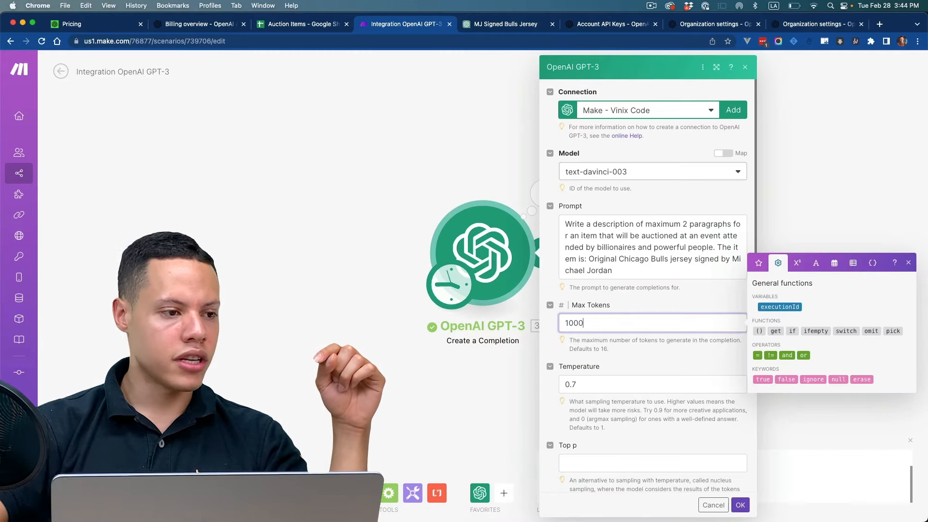
pyautogui.click(737, 506)
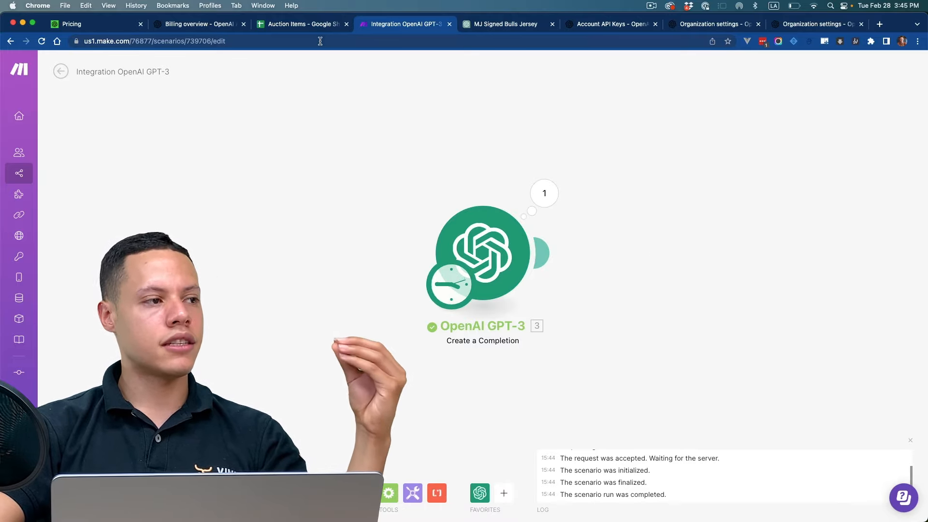
# Step: Check the Auction Items spreadsheet, and add a Google Sheets Watch Rows trigger to the Make scenario ahead of the OpenAI GPT-3 module
pyautogui.click(304, 23)
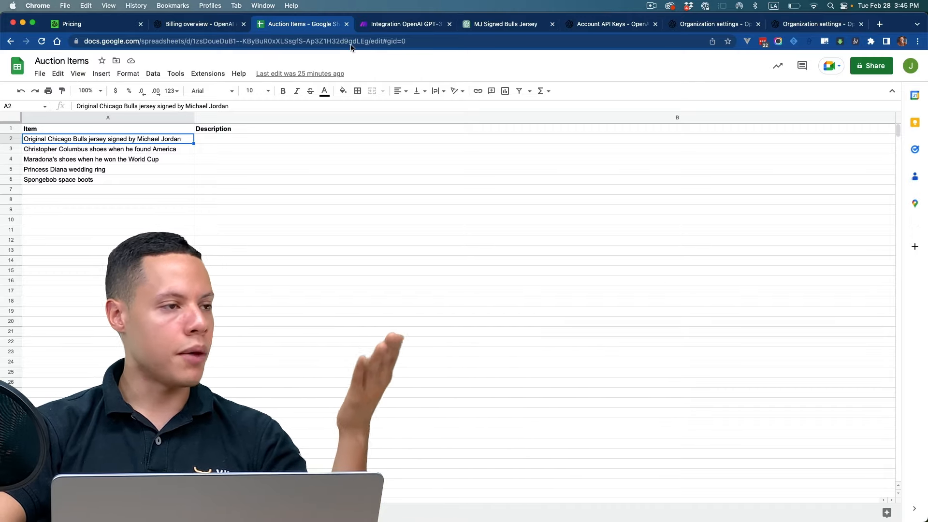
pyautogui.click(375, 29)
pyautogui.rightClick(317, 266)
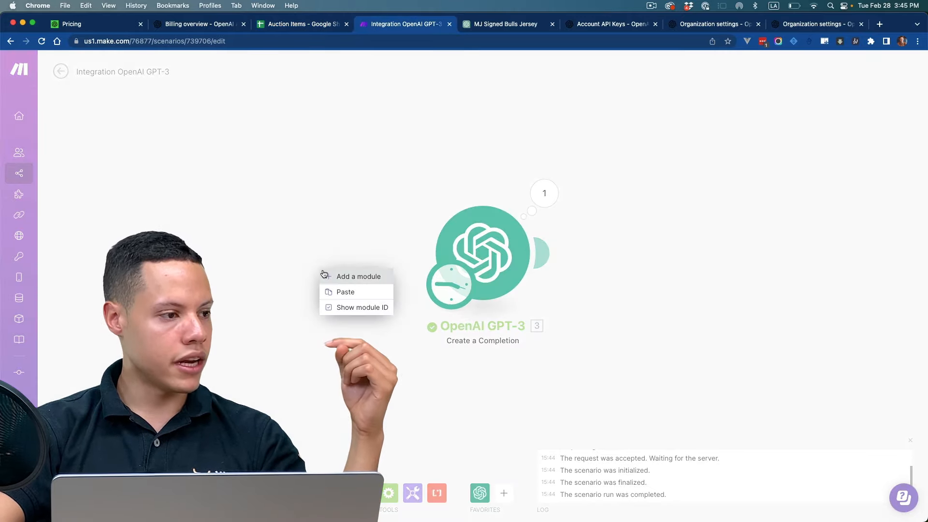
pyautogui.click(325, 275)
pyautogui.click(237, 255)
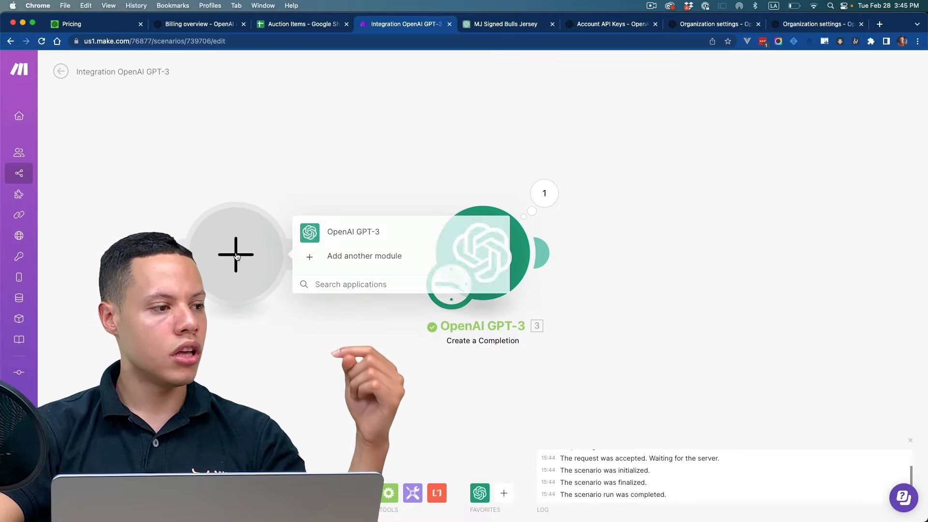
pyautogui.write('g')
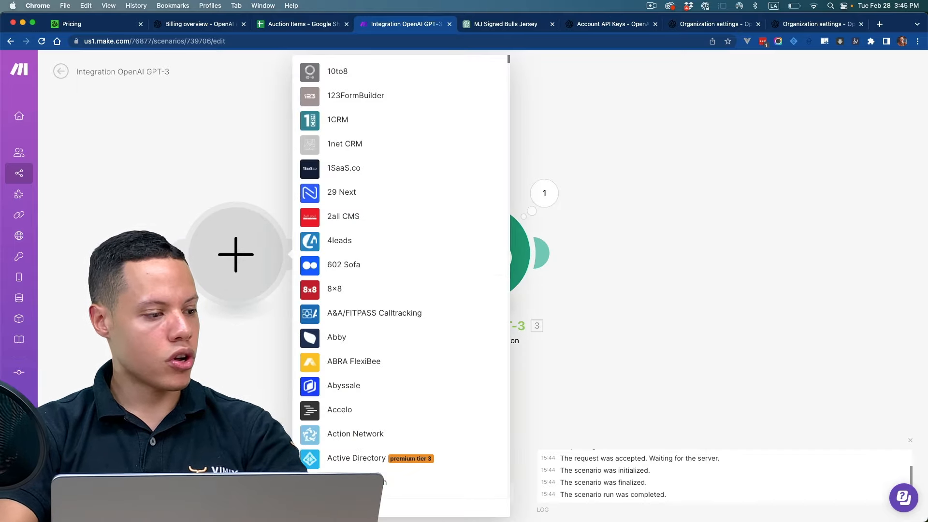
pyautogui.write('oogle sheets')
pyautogui.click(334, 227)
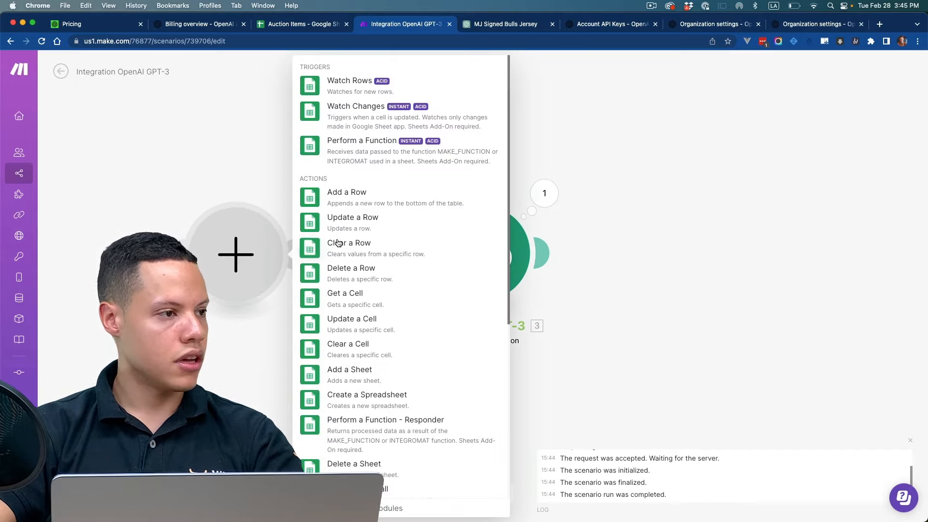
pyautogui.click(358, 95)
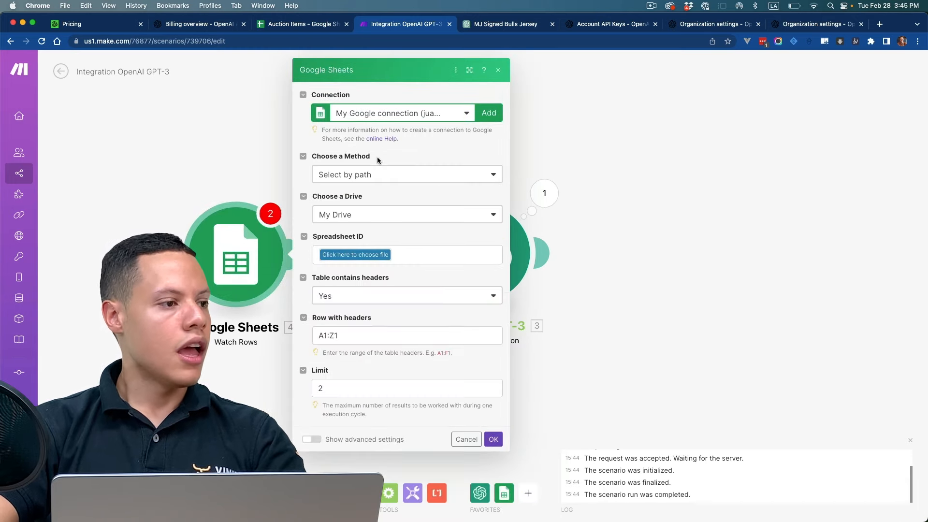
# Step: Review the Google connections available for the Watch Rows module
pyautogui.click(390, 120)
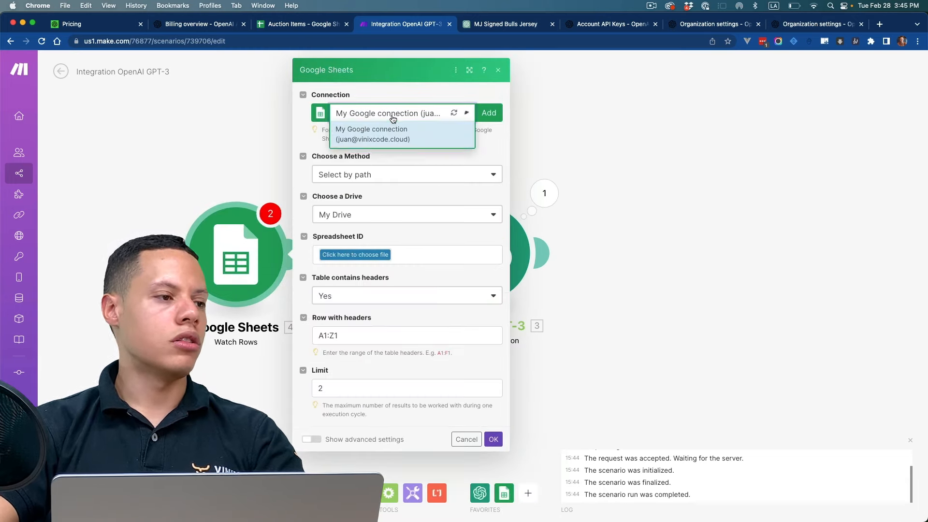
pyautogui.click(494, 139)
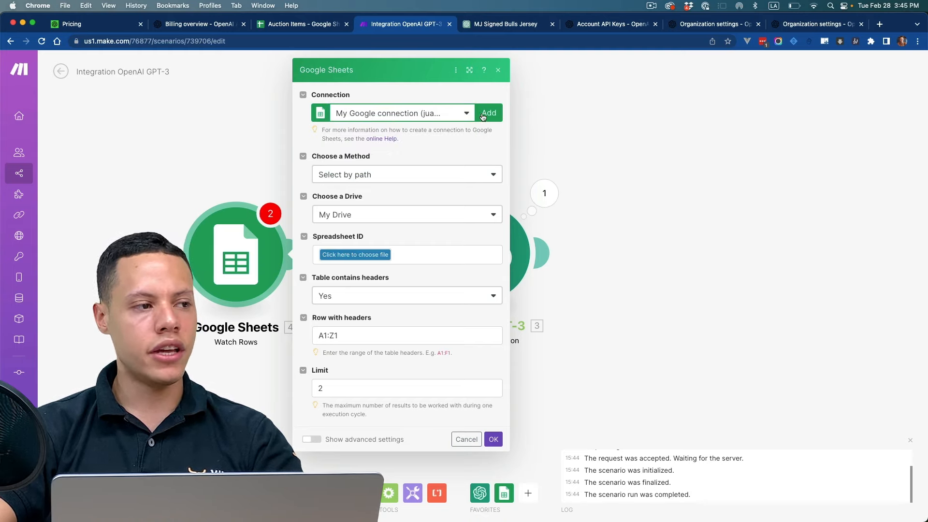
pyautogui.click(457, 117)
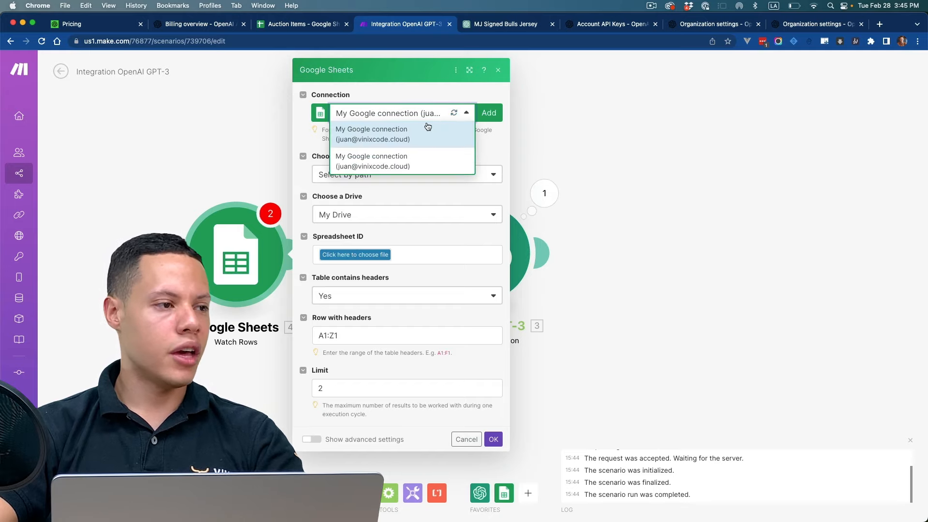
pyautogui.click(486, 137)
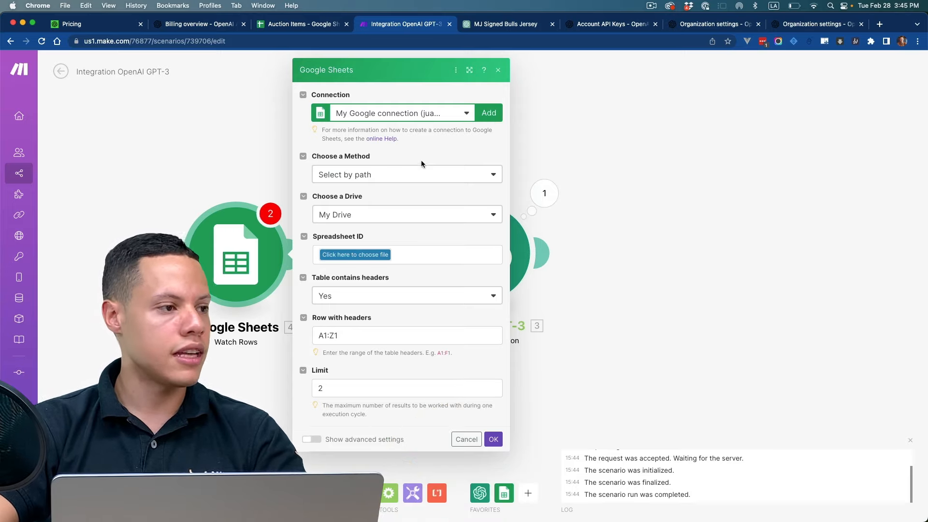
# Step: Choose the Auction Items spreadsheet and its Sheet1 sheet as the source for the Watch Rows module
pyautogui.click(357, 255)
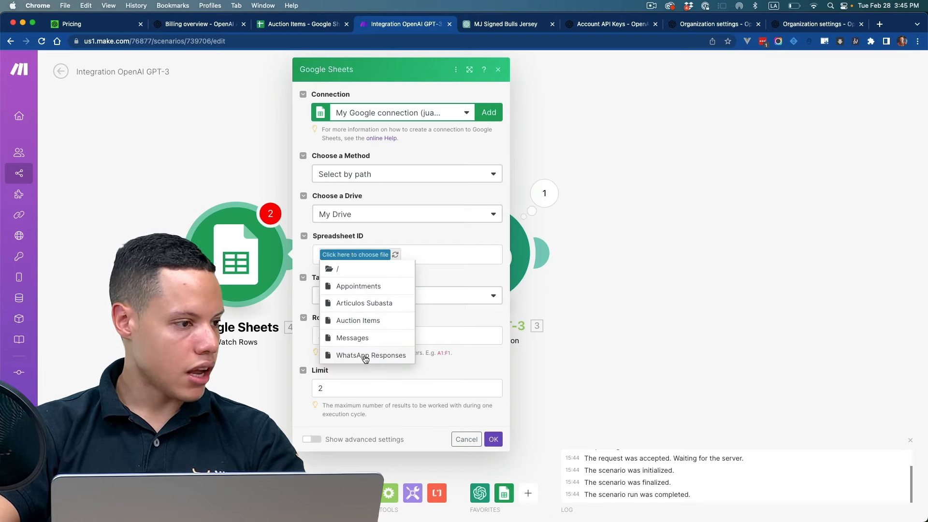
pyautogui.click(378, 321)
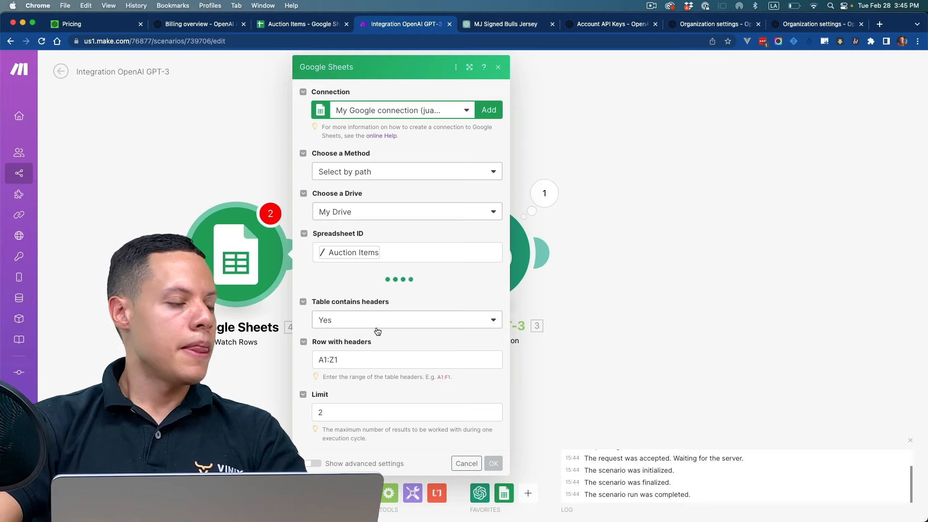
pyautogui.click(366, 297)
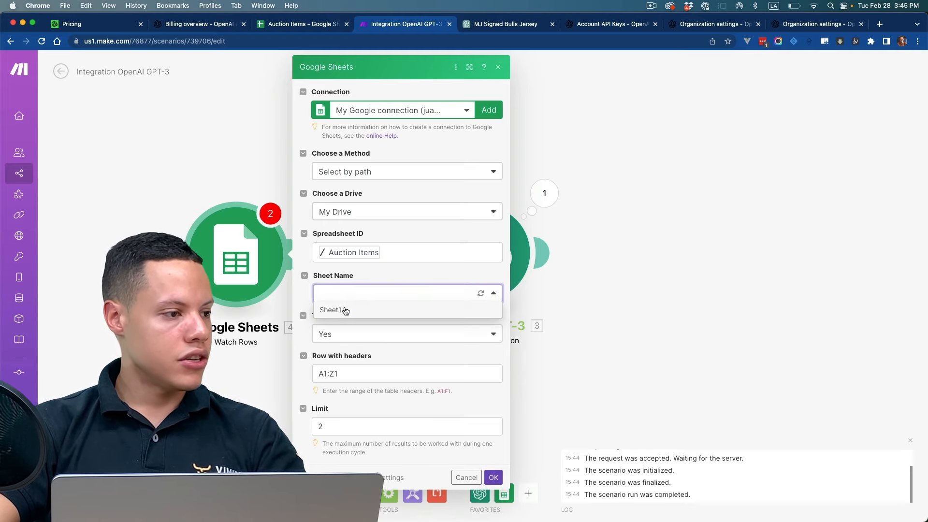
pyautogui.click(332, 310)
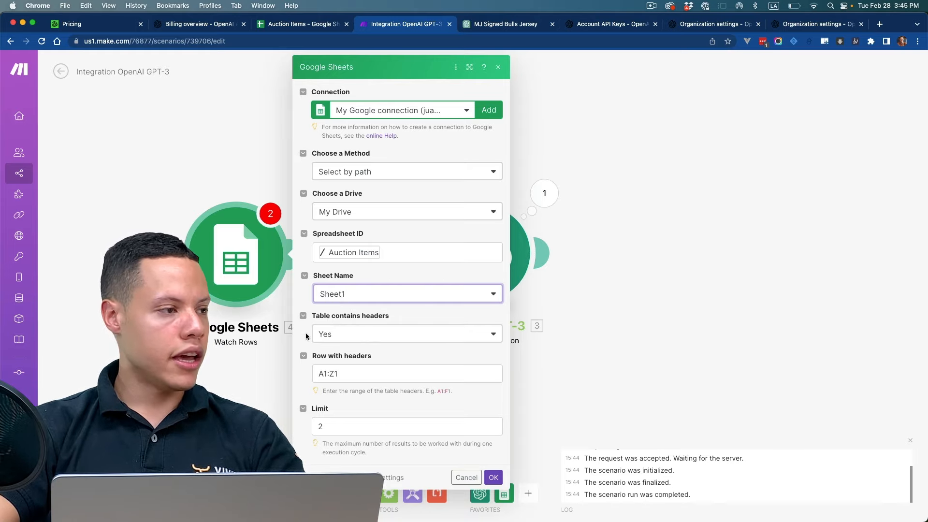
# Step: Check the spreadsheet's header row against the Watch Rows header range, set the module's Limit to 10 and save its settings
pyautogui.click(285, 27)
pyautogui.click(7, 129)
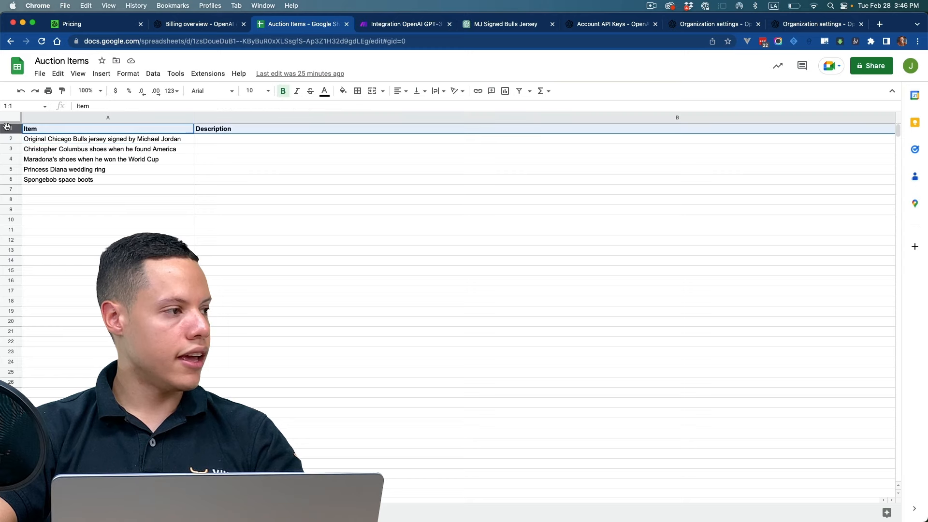
pyautogui.click(371, 29)
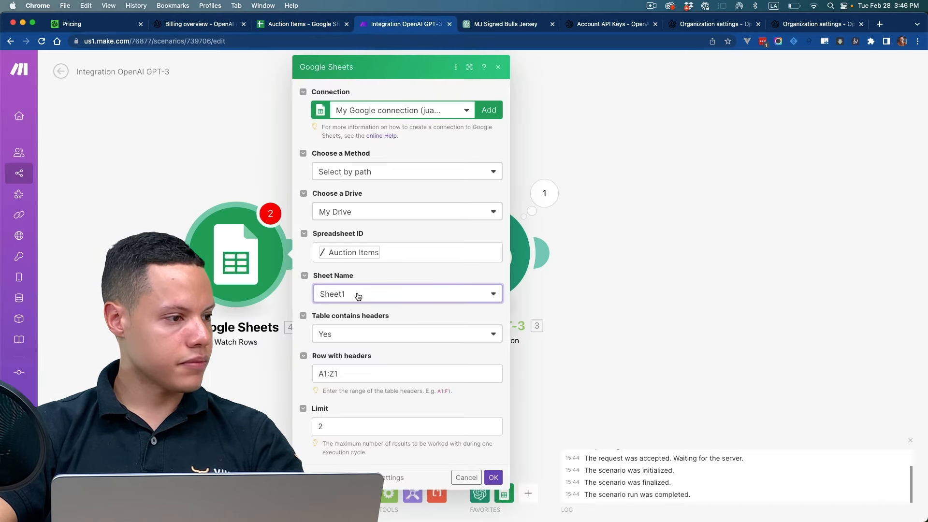
pyautogui.moveTo(336, 358); pyautogui.dragTo(369, 357)
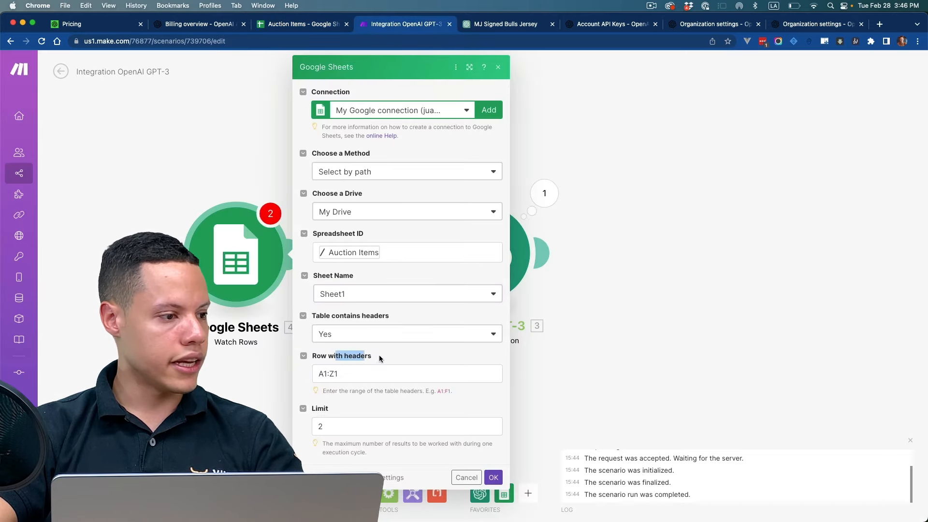
pyautogui.click(335, 372)
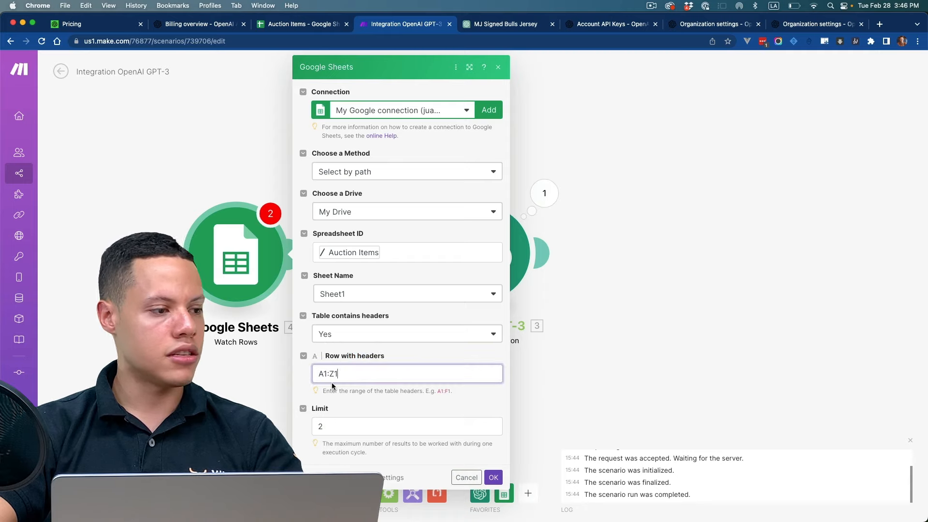
pyautogui.click(348, 428)
pyautogui.press('BackSpace')
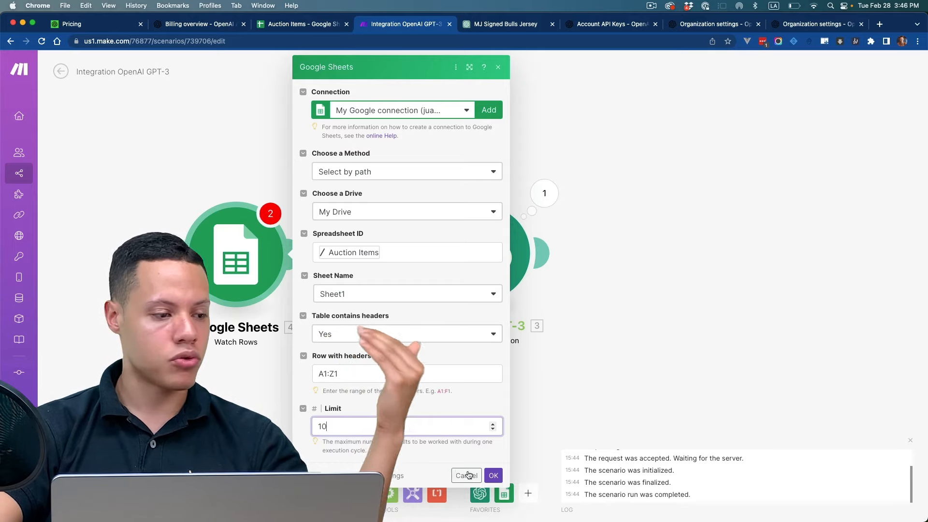
pyautogui.click(488, 474)
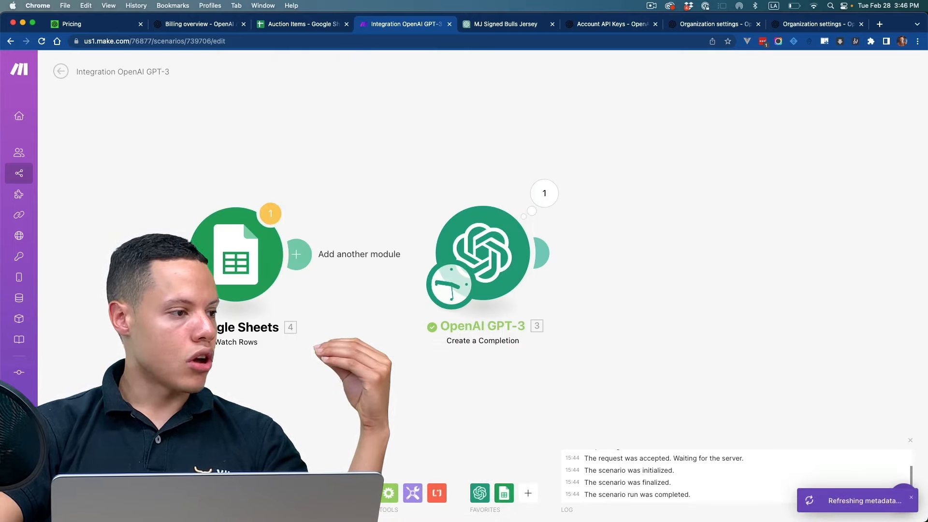
# Step: Connect the Watch Rows module to the OpenAI GPT-3 module and add a Google Sheets Update a Row module after it
pyautogui.moveTo(298, 256); pyautogui.dragTo(425, 254)
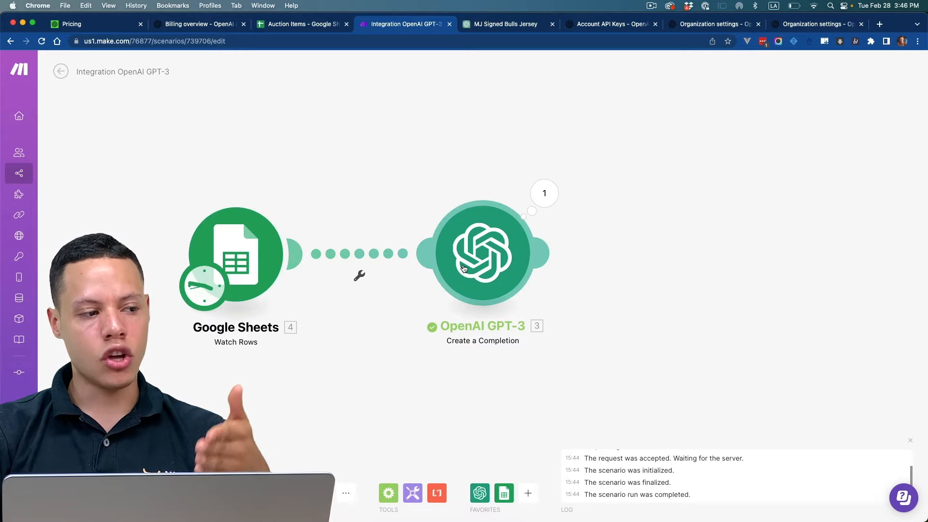
pyautogui.click(545, 253)
pyautogui.click(720, 249)
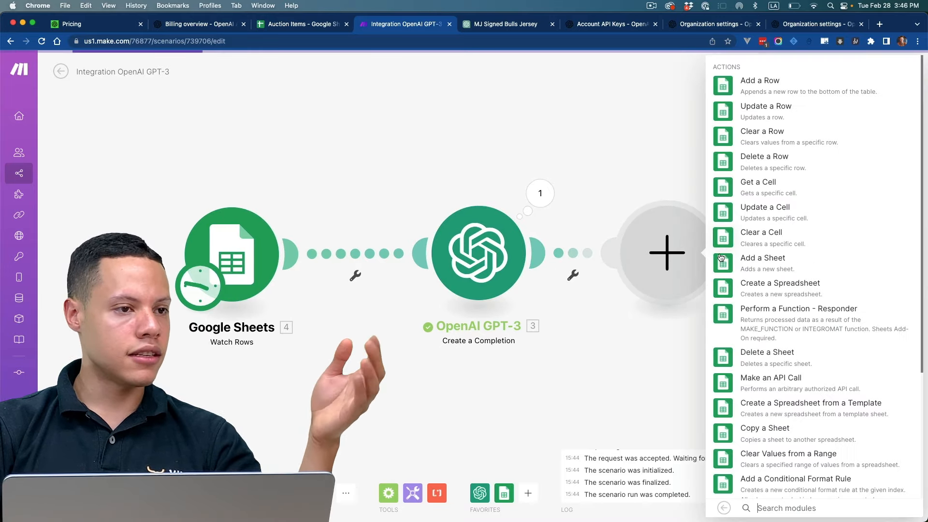
pyautogui.click(768, 111)
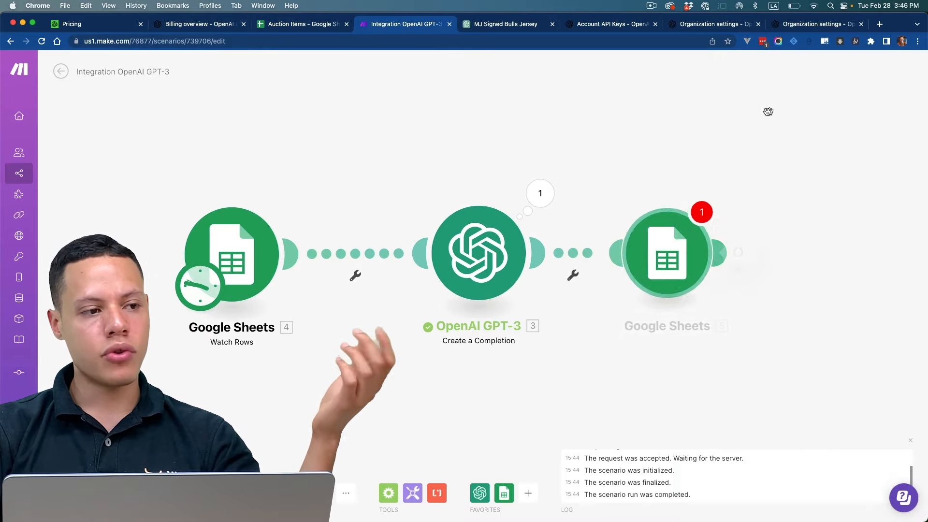
# Step: Check the Description cells B2:B6 in the spreadsheet, and choose Auction Items and Sheet1 as the Update a Row module's target
pyautogui.click(295, 24)
pyautogui.moveTo(221, 138); pyautogui.dragTo(213, 179)
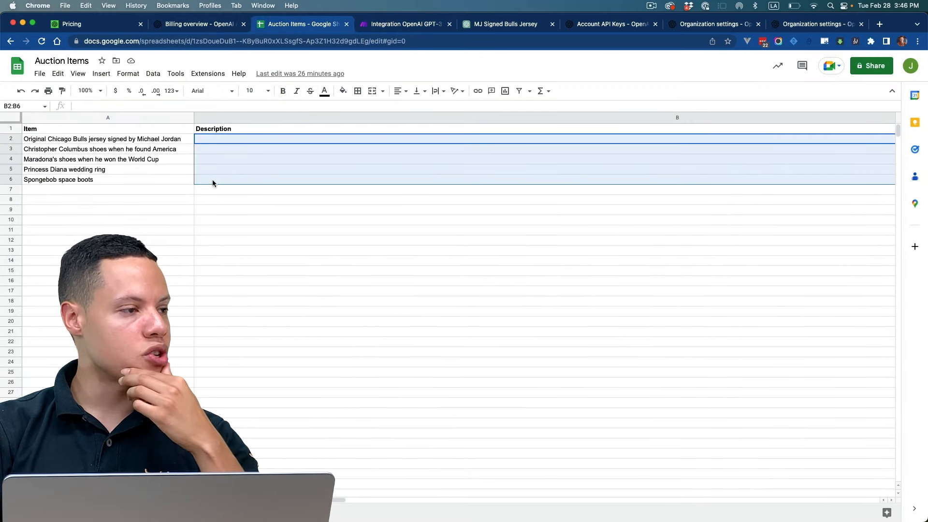
pyautogui.click(415, 25)
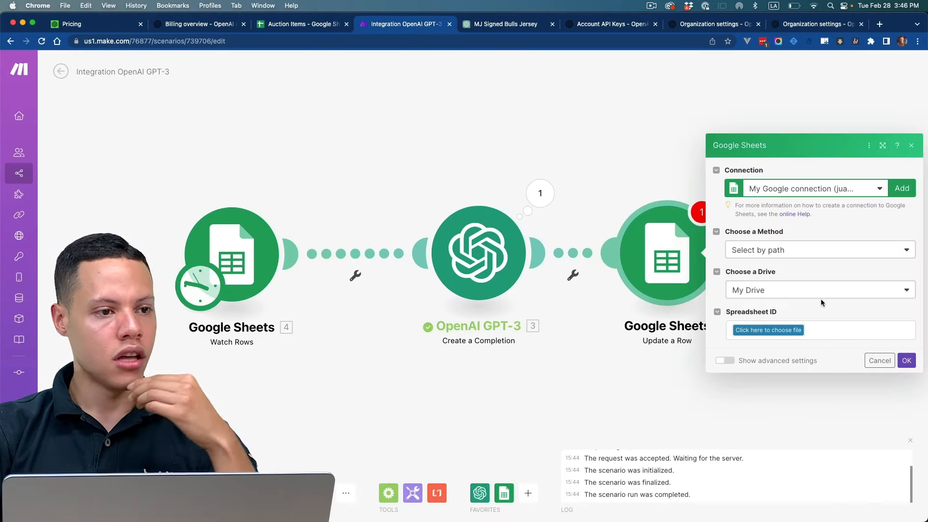
pyautogui.click(768, 329)
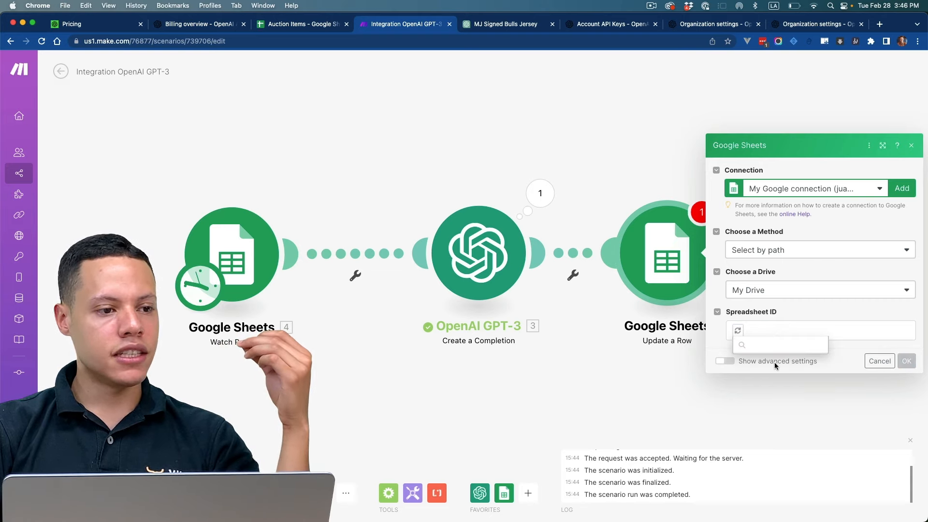
pyautogui.click(774, 396)
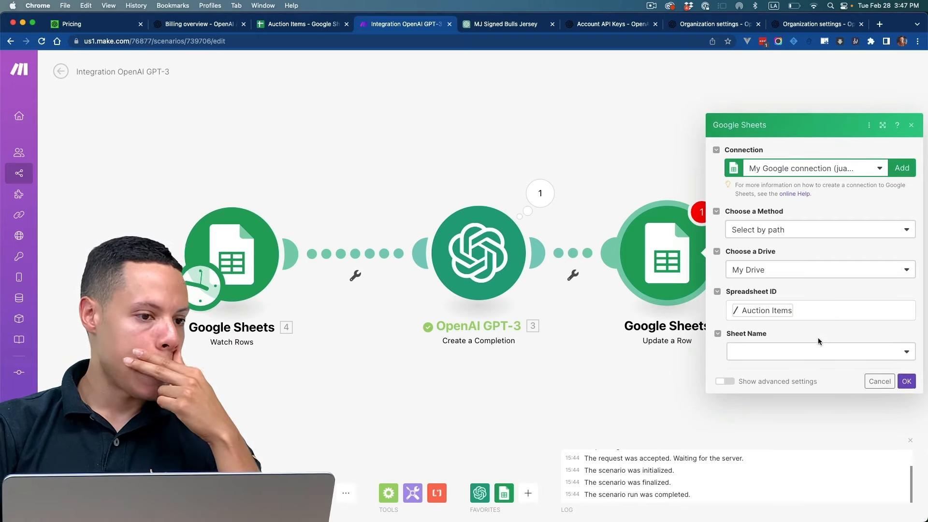
pyautogui.click(777, 354)
pyautogui.click(757, 368)
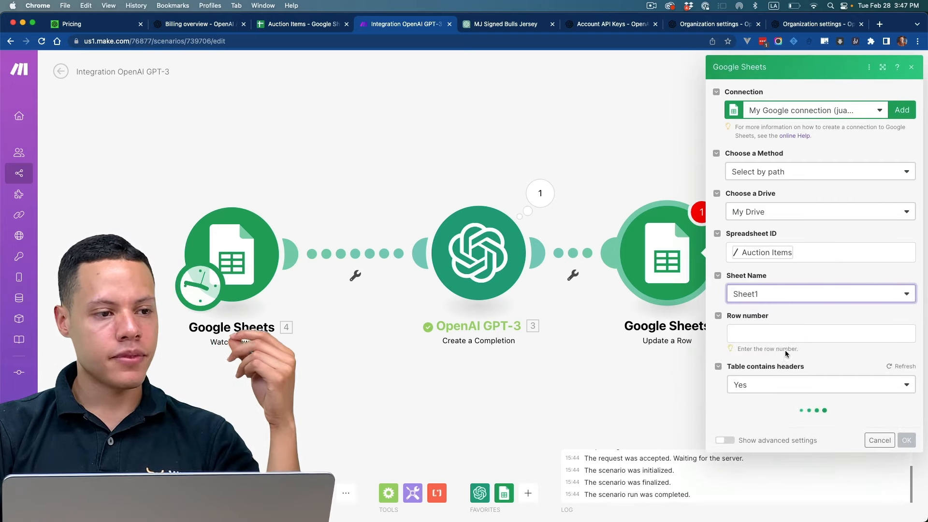
# Step: Map the Update a Row module's Row number to the Row number output of the Watch Rows module
pyautogui.click(776, 333)
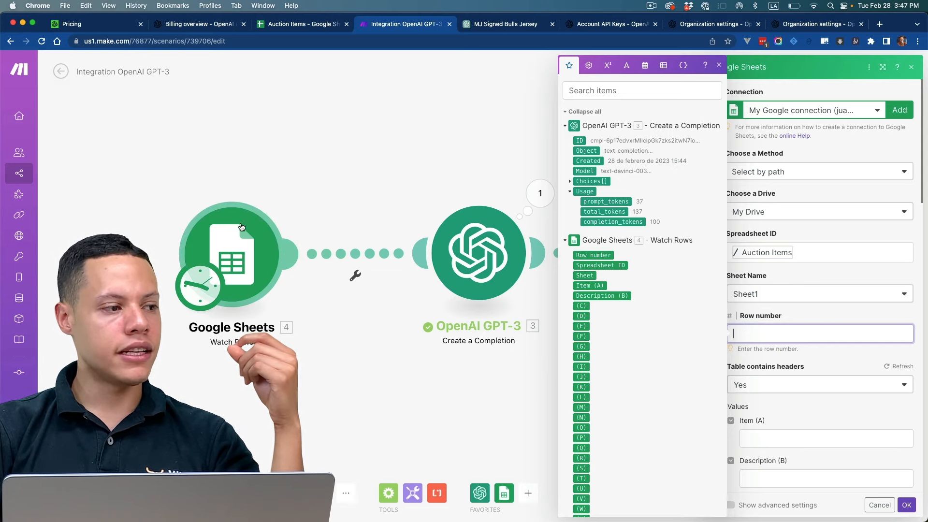
pyautogui.click(583, 254)
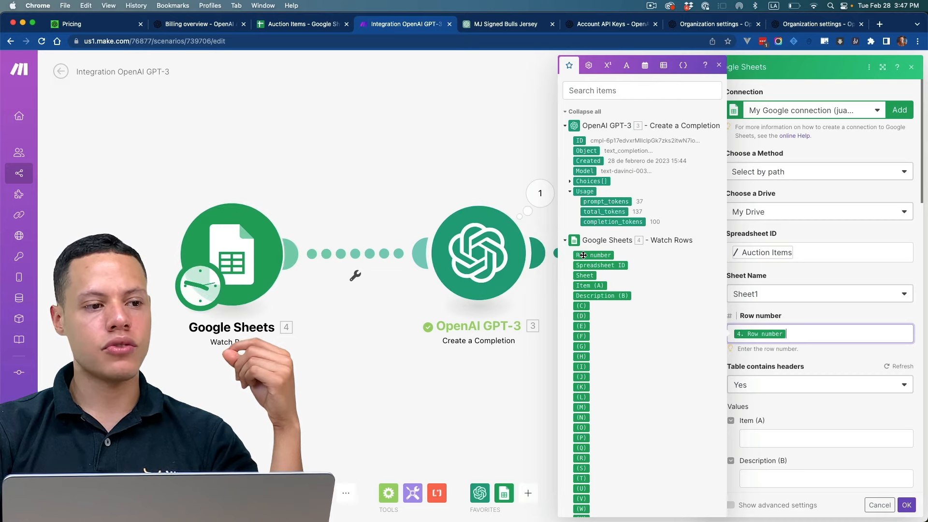
pyautogui.click(792, 400)
# Step: Map the Description (B) value to the text under Choices from the OpenAI GPT-3 module and save the Update a Row settings
pyautogui.scroll(-3, 762, 348)
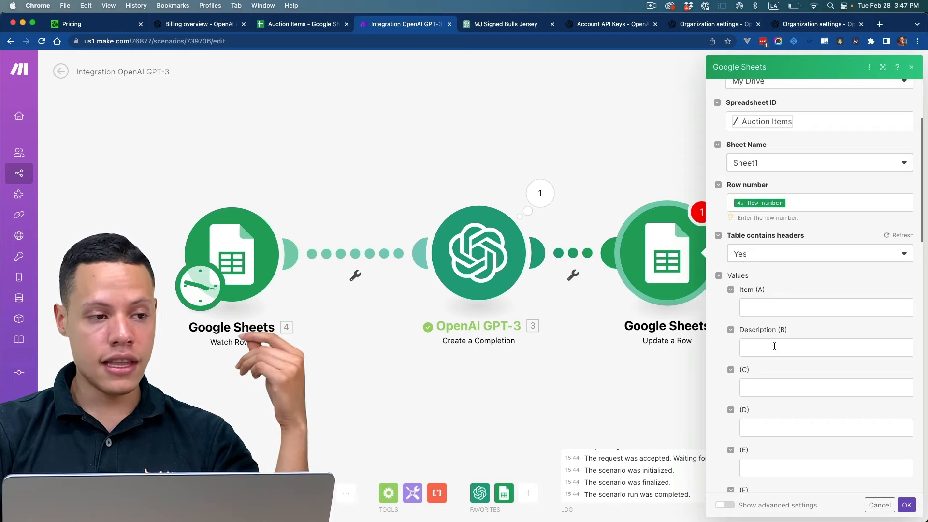
pyautogui.click(789, 352)
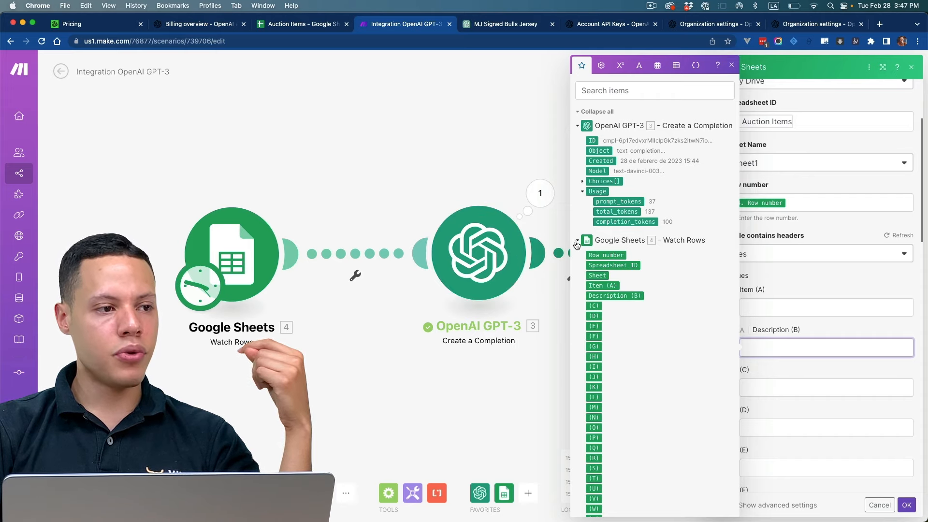
pyautogui.click(583, 191)
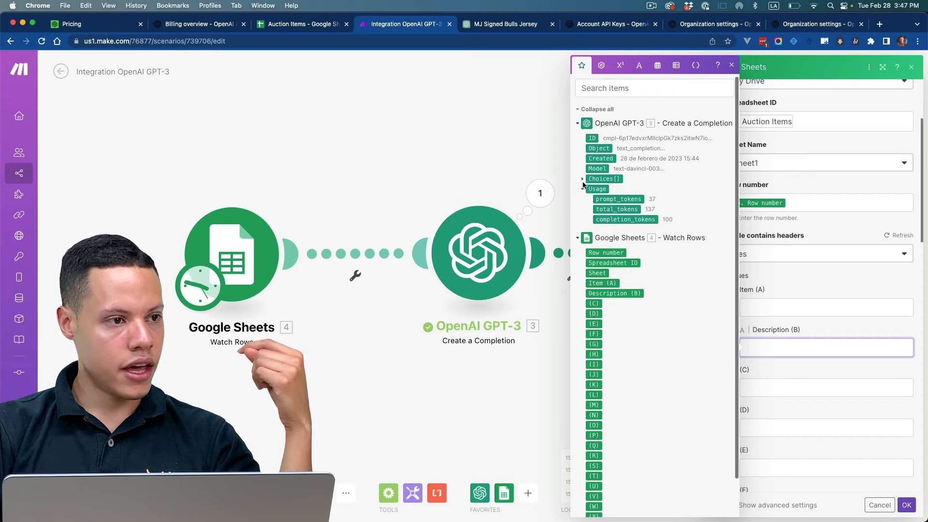
pyautogui.click(583, 179)
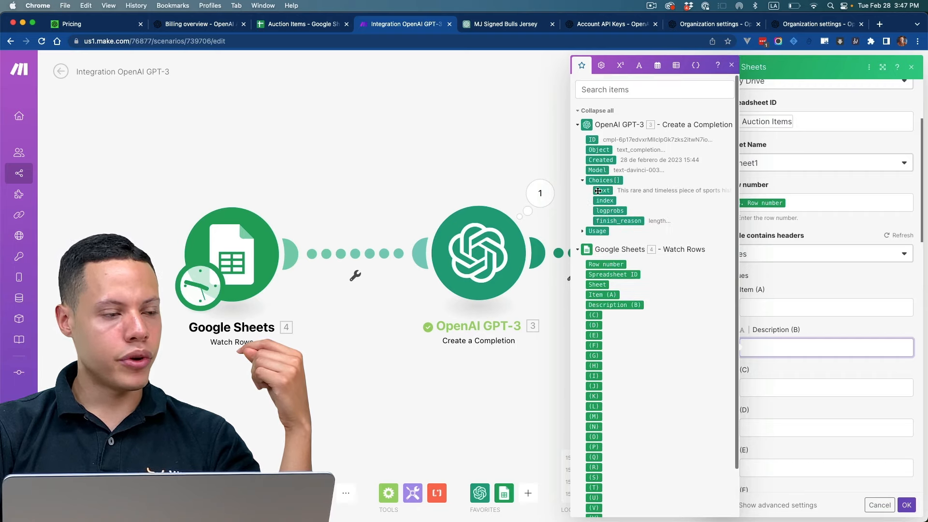
pyautogui.click(600, 190)
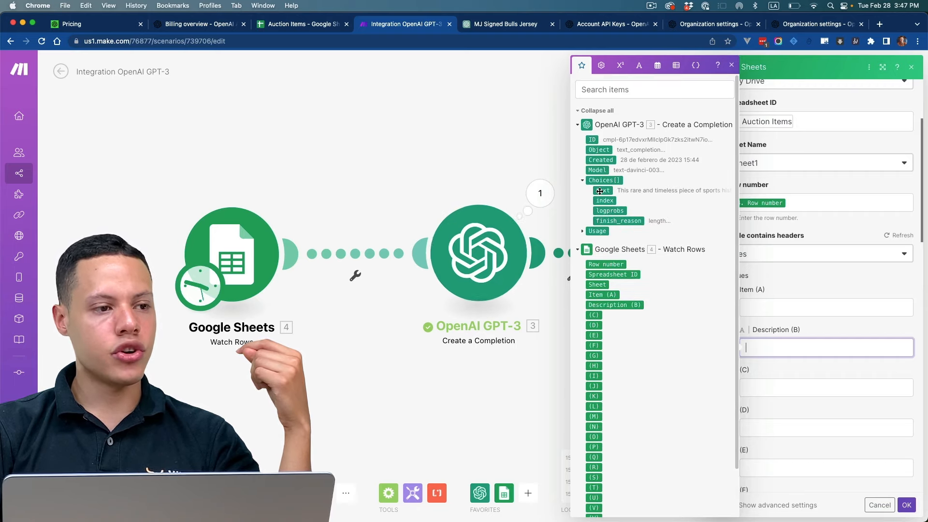
pyautogui.click(778, 332)
pyautogui.click(333, 28)
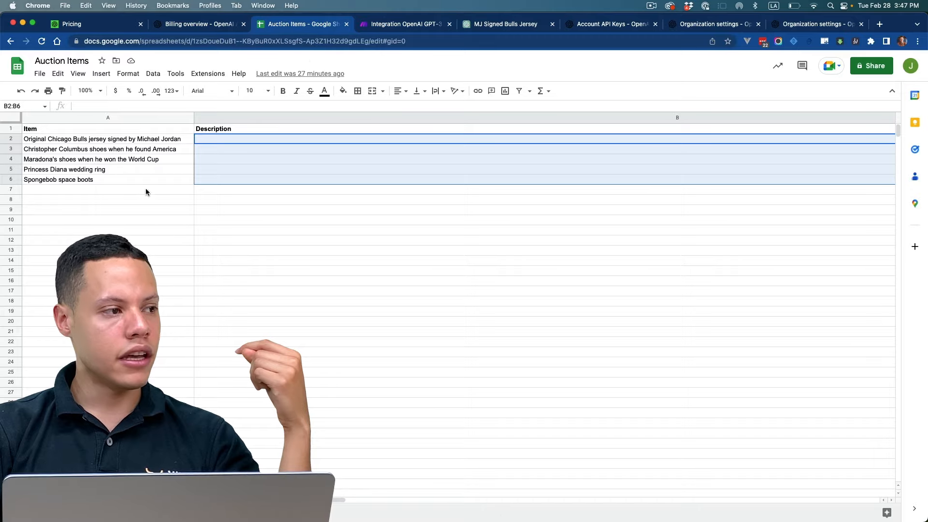
pyautogui.click(377, 28)
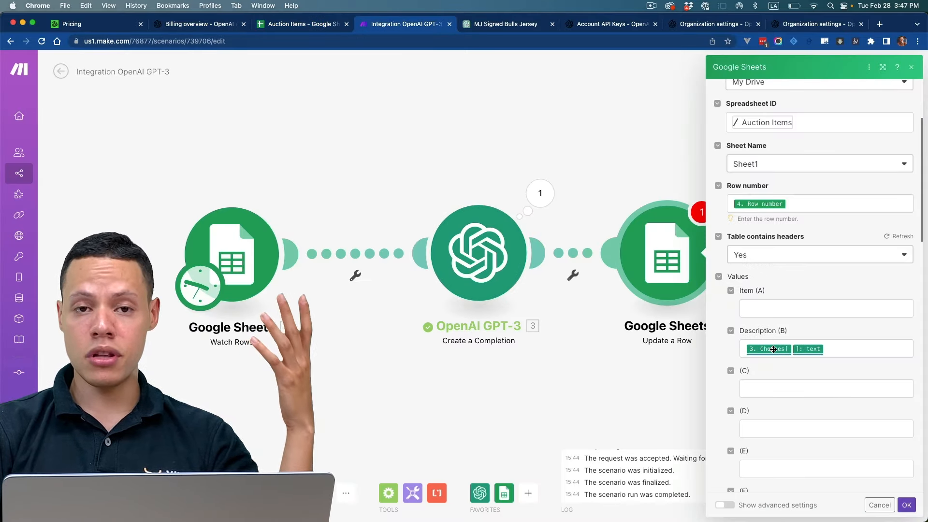
pyautogui.scroll(-15, 774, 347)
pyautogui.scroll(20, 778, 349)
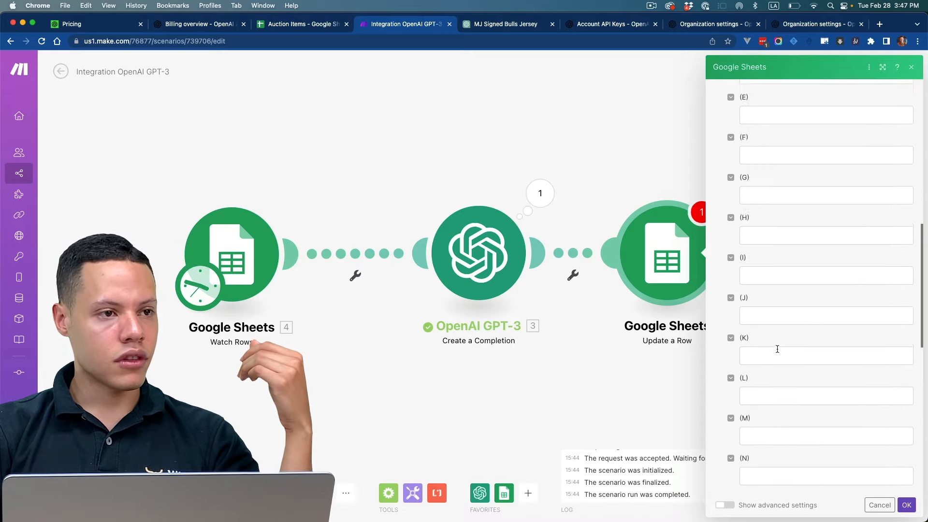
pyautogui.click(903, 504)
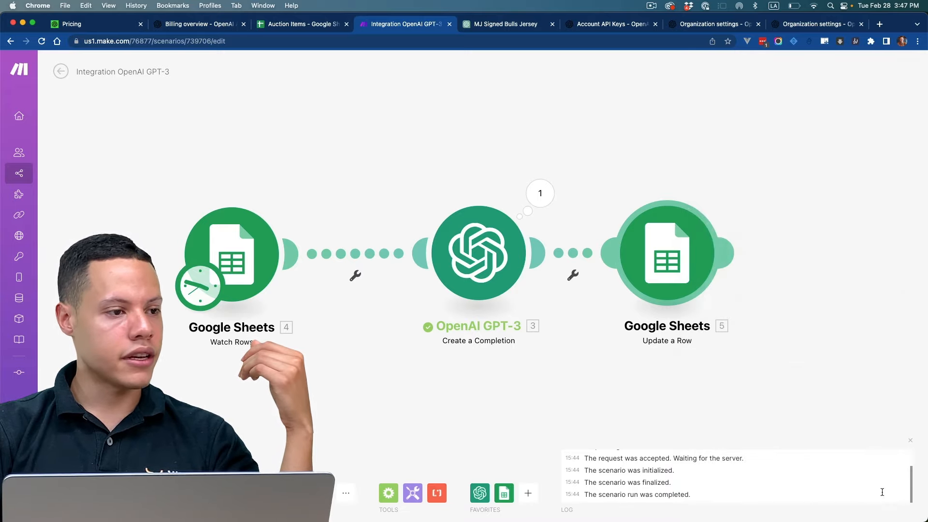
# Step: Replace the fixed jersey item in the OpenAI GPT-3 prompt with the Item (A) value from Watch Rows and save the module
pyautogui.click(493, 269)
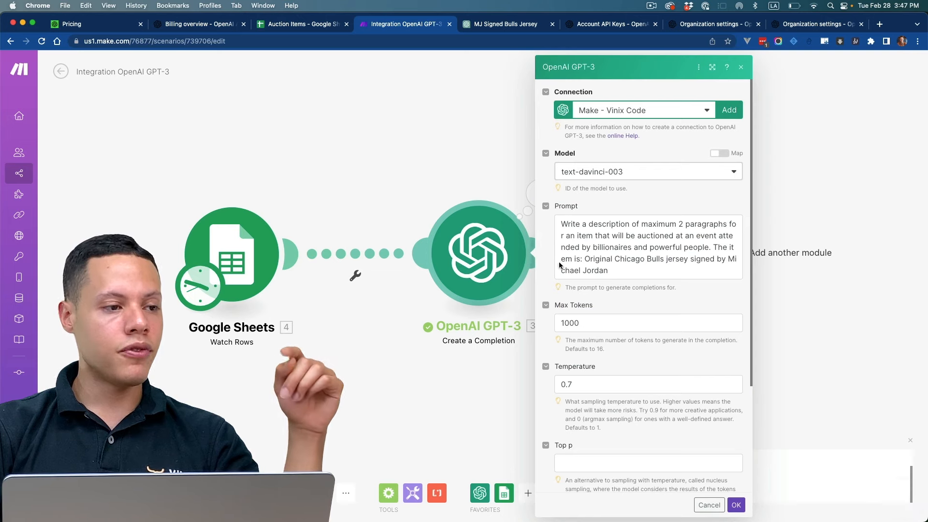
pyautogui.moveTo(584, 260); pyautogui.dragTo(604, 266)
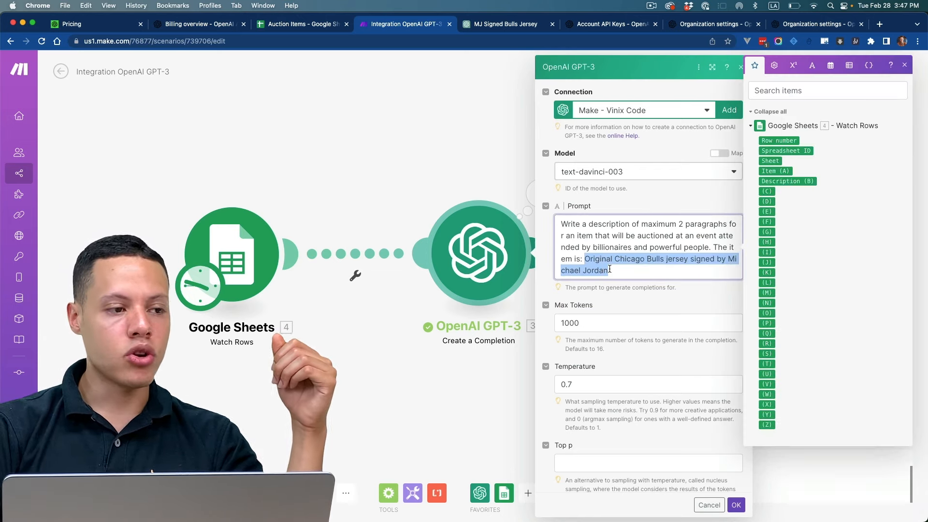
pyautogui.press('BackSpace')
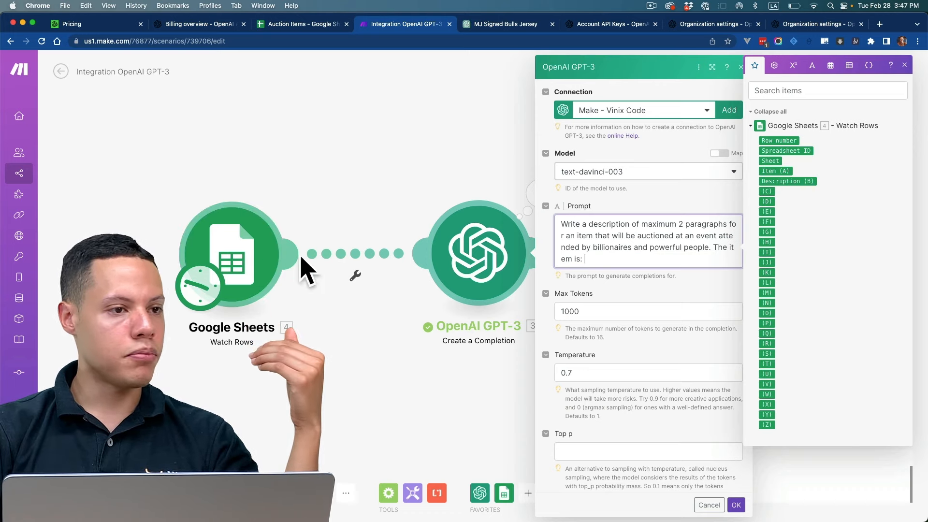
pyautogui.click(772, 171)
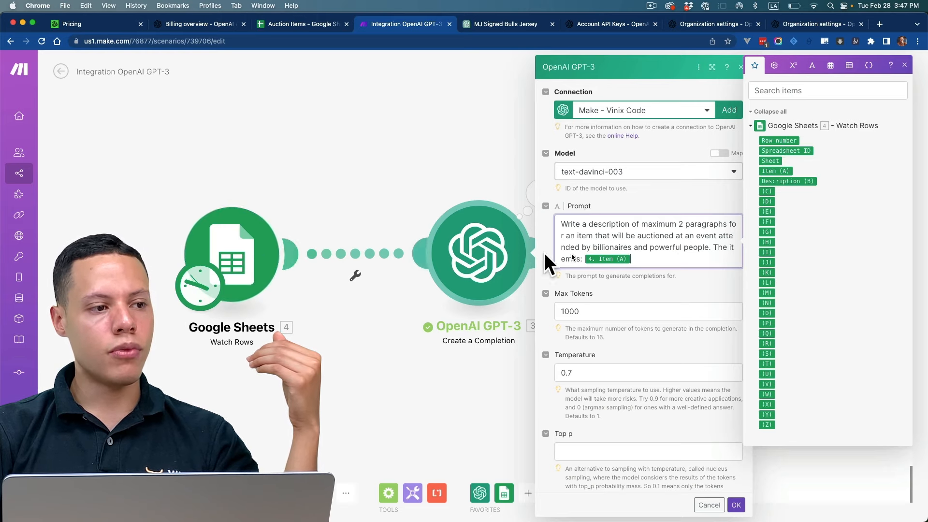
pyautogui.click(300, 24)
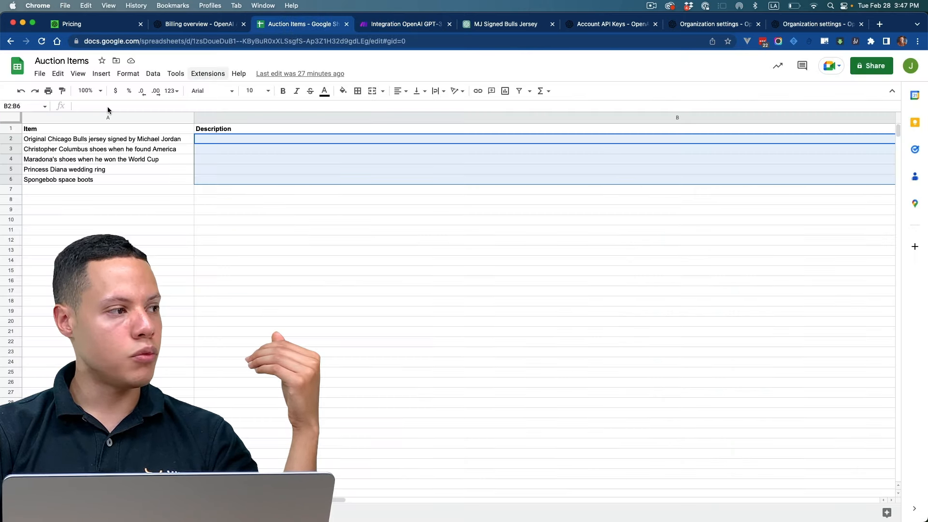
pyautogui.click(61, 126)
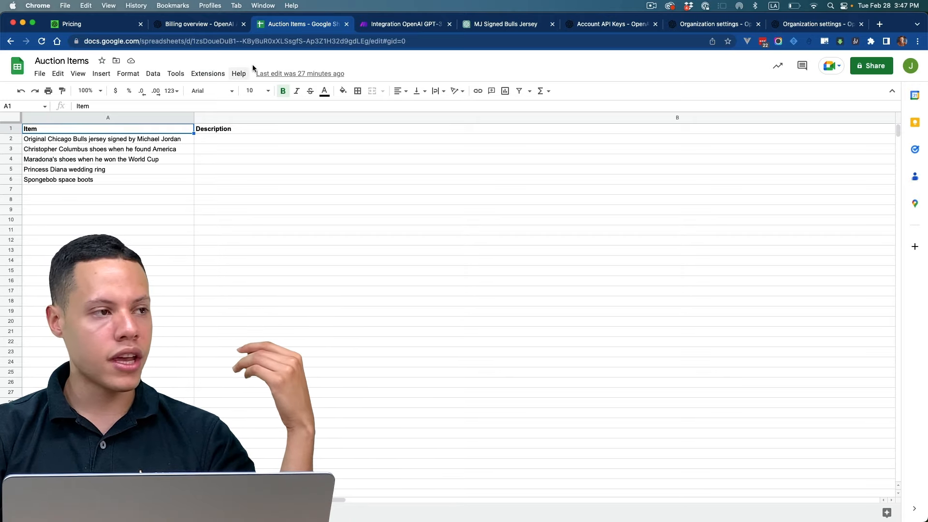
pyautogui.click(404, 24)
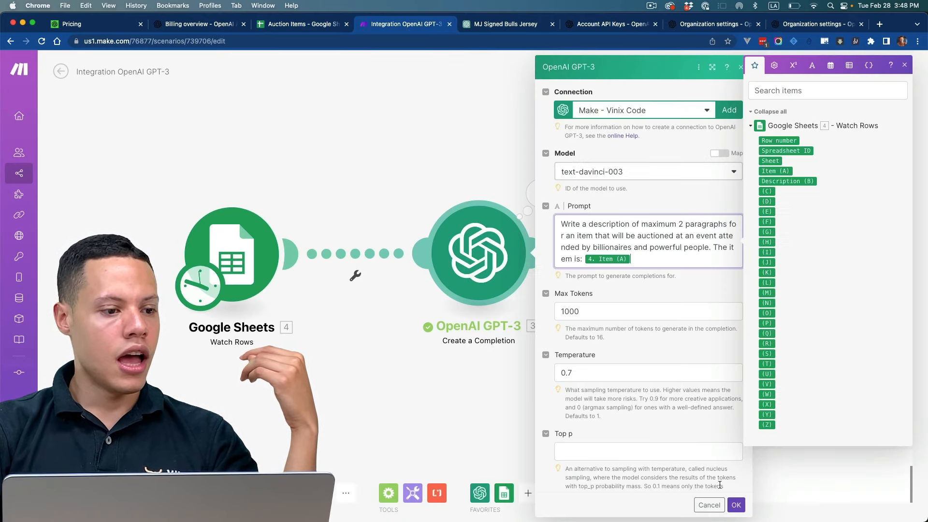
pyautogui.click(737, 504)
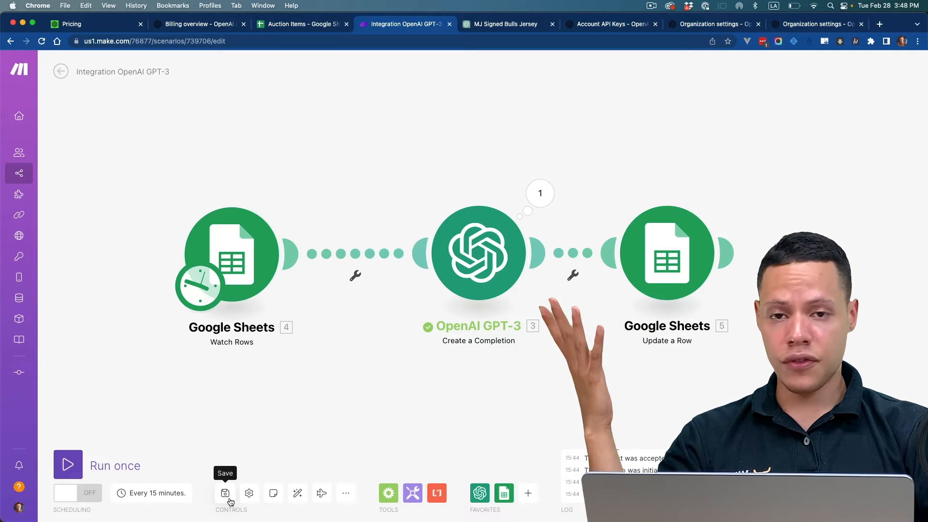
# Step: Run the scenario once and review the generated descriptions in rows 2 to 4 of the Auction Items spreadsheet
pyautogui.click(66, 470)
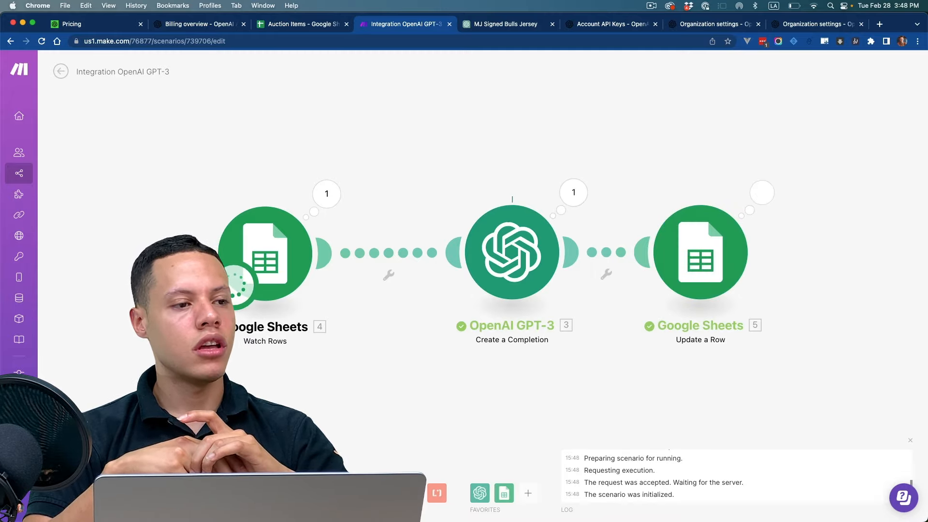
pyautogui.click(309, 24)
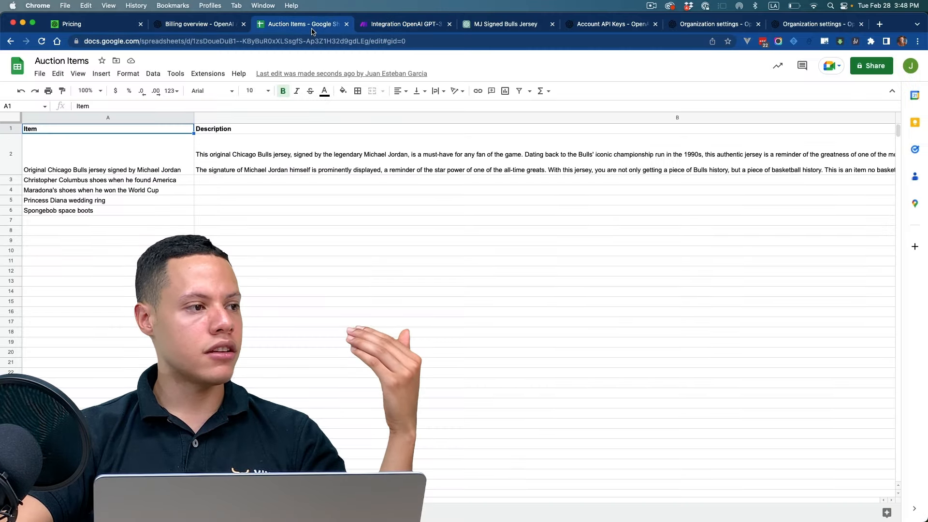
pyautogui.click(273, 155)
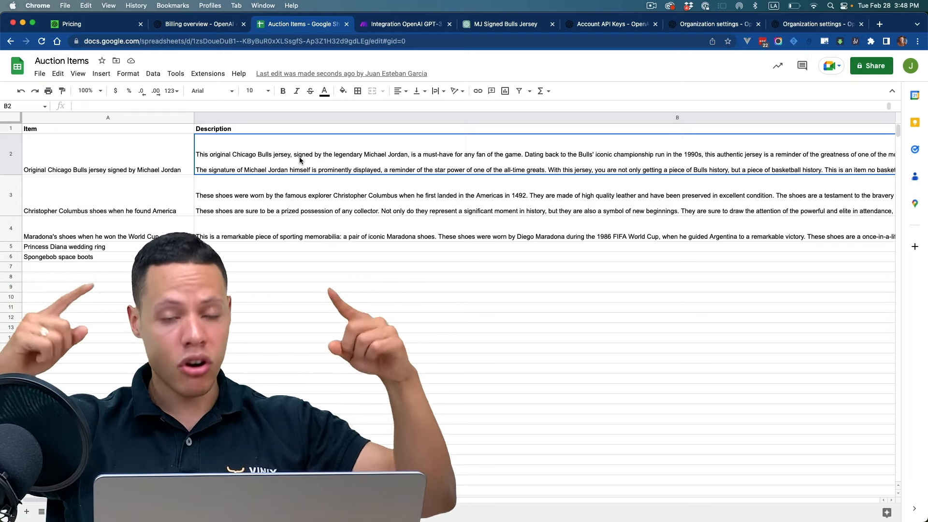
pyautogui.click(275, 191)
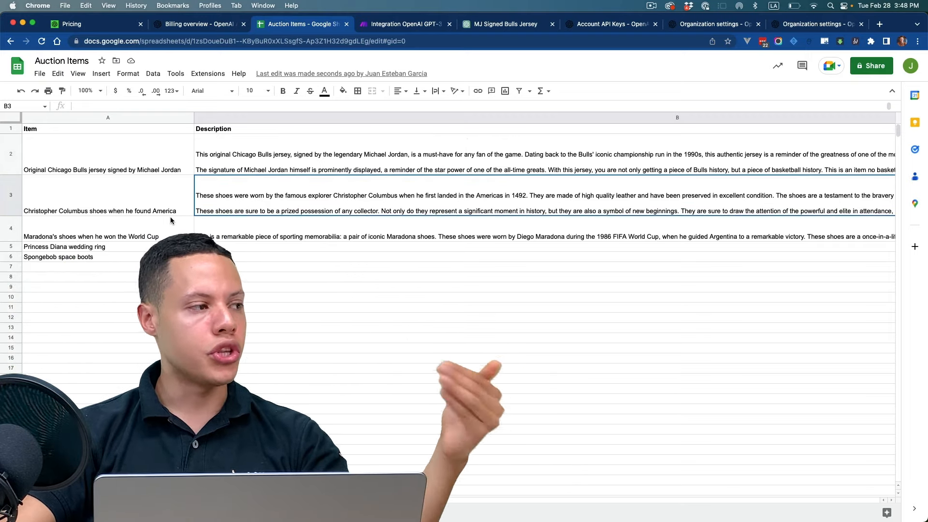
pyautogui.click(309, 238)
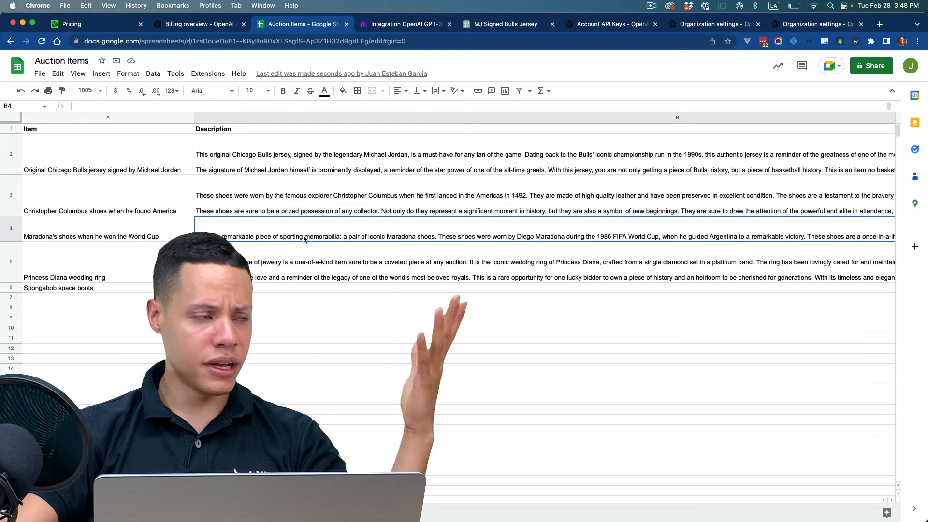